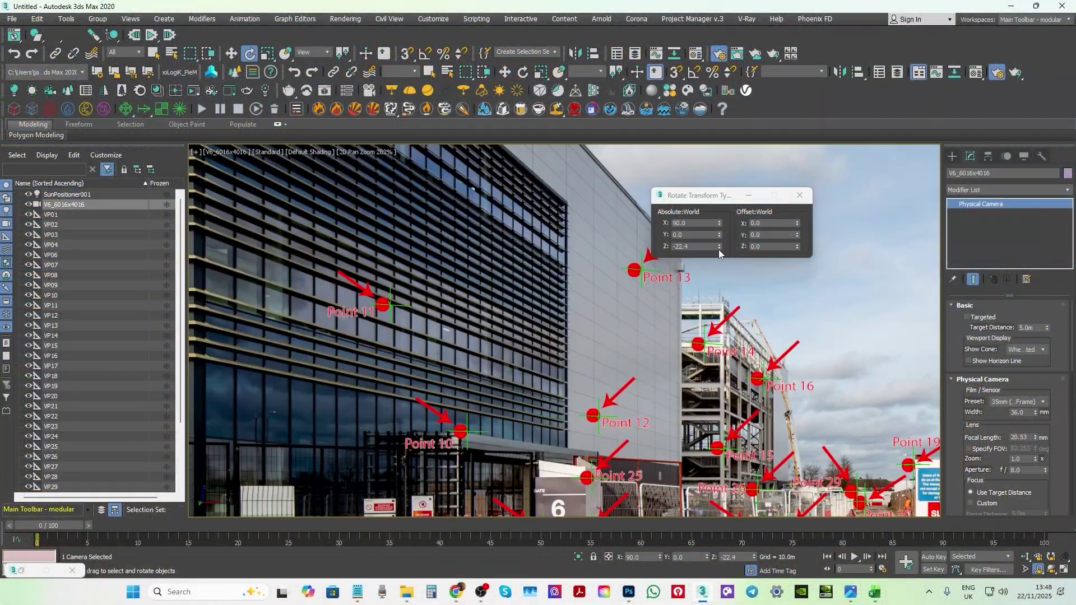
# Rotate the camera on Z through -22.4 to -22.8 in the Rotate Transform Type-In.
pyautogui.click(719, 249)
pyautogui.scroll(-3, 425, 267)
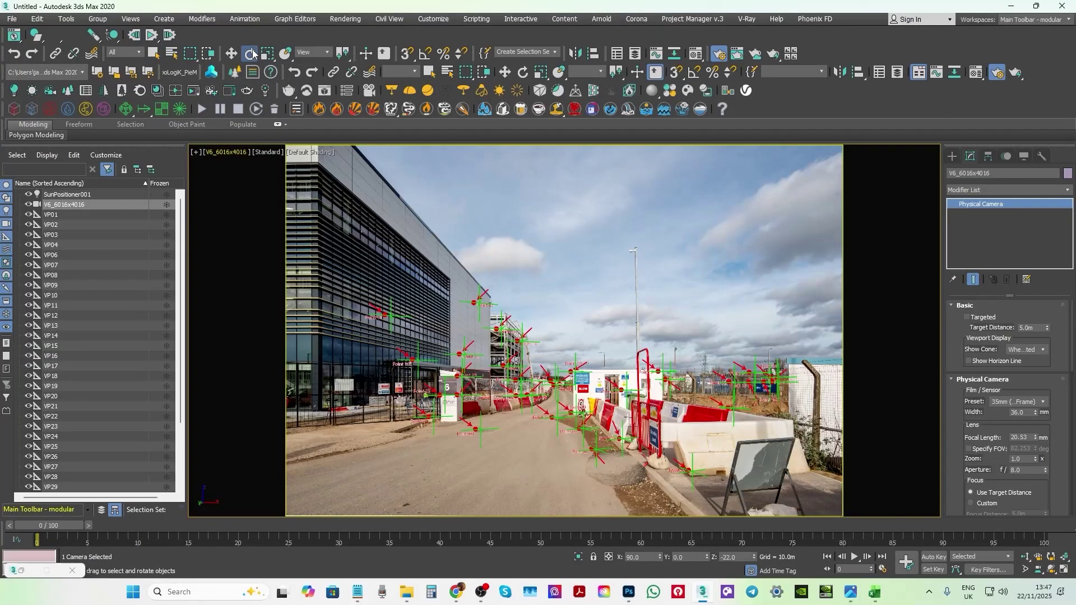
pyautogui.rightClick(250, 53)
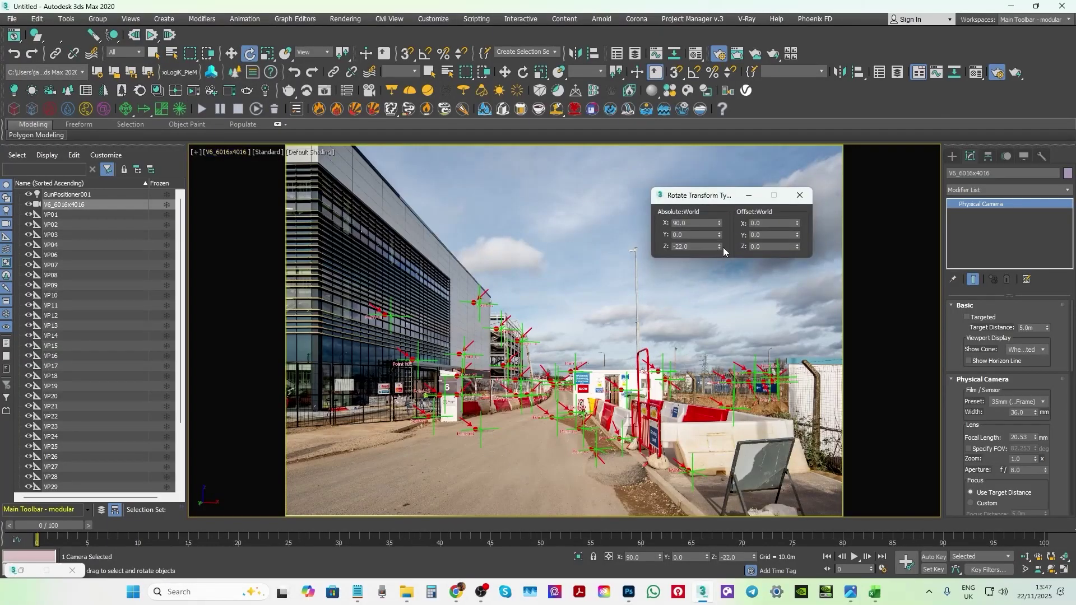
pyautogui.click(720, 248)
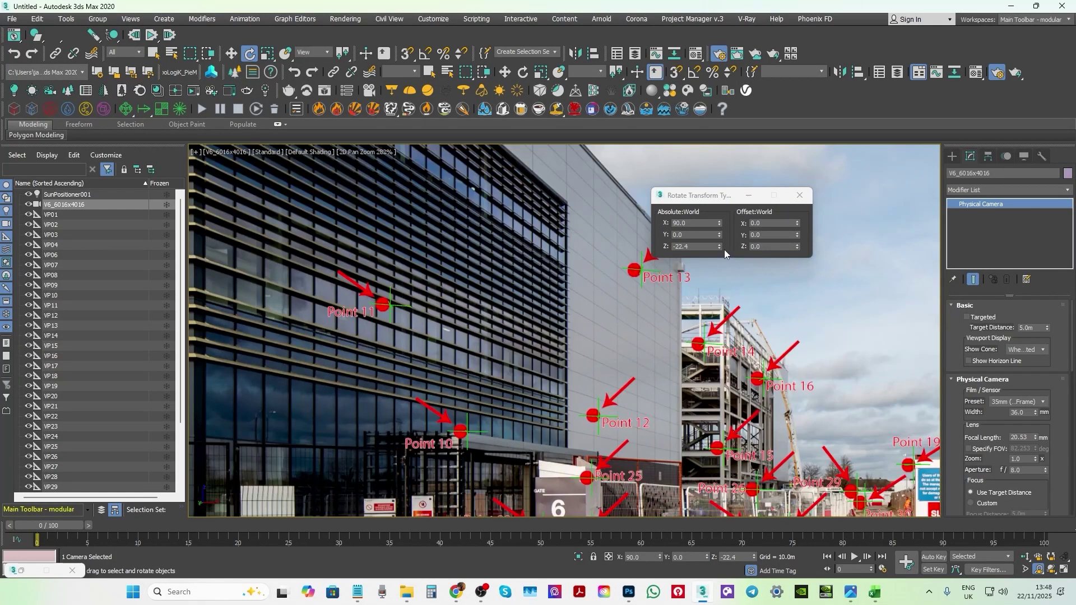
pyautogui.click(719, 250)
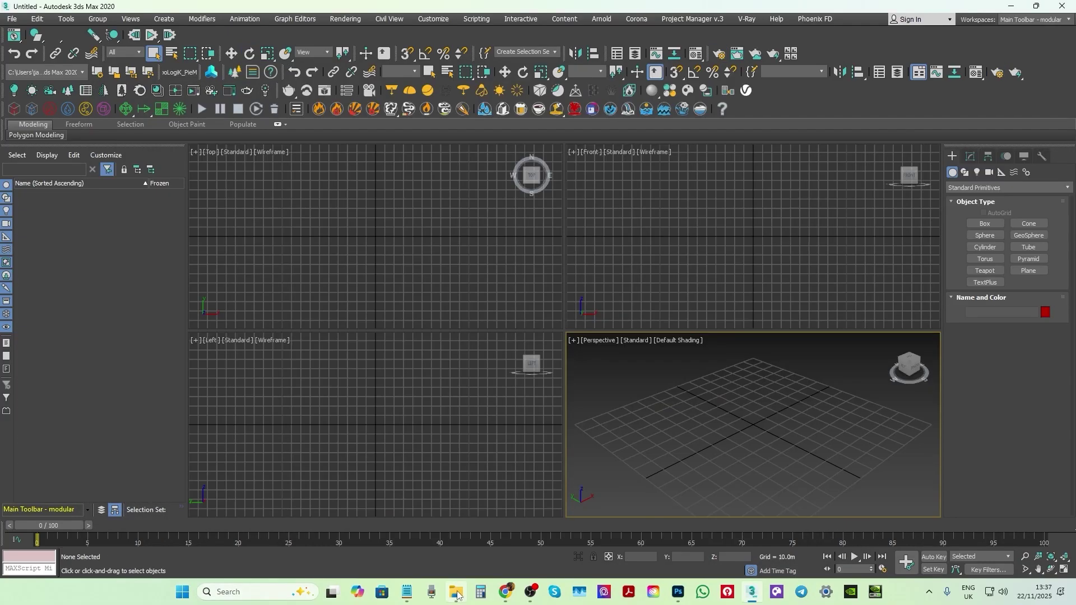
# Open the Survey equipment used and OFFSET to Origin notes from the project folder.
pyautogui.click(457, 594)
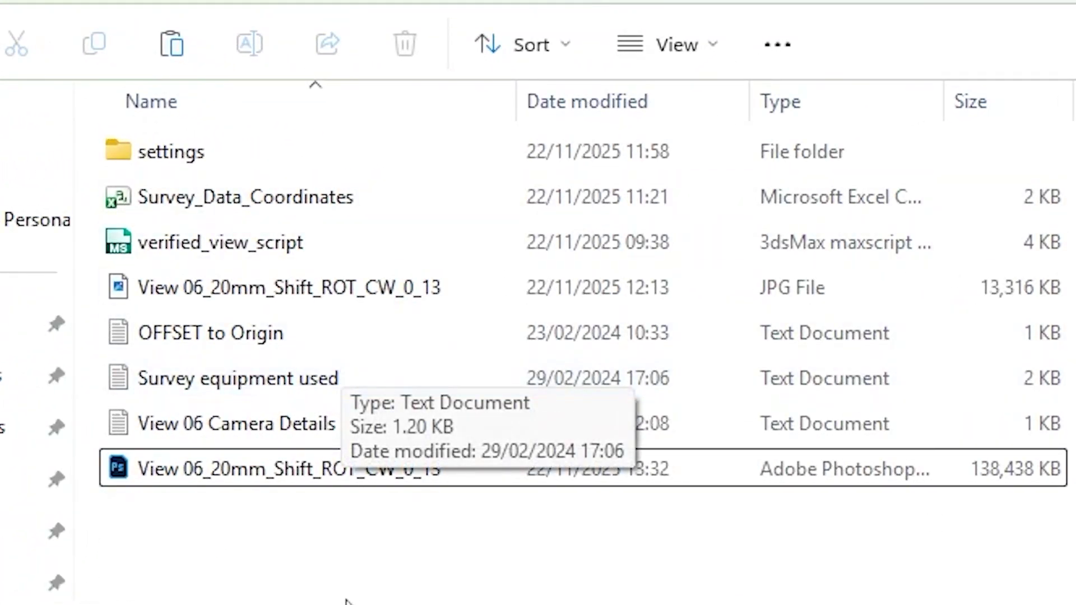
pyautogui.click(336, 373)
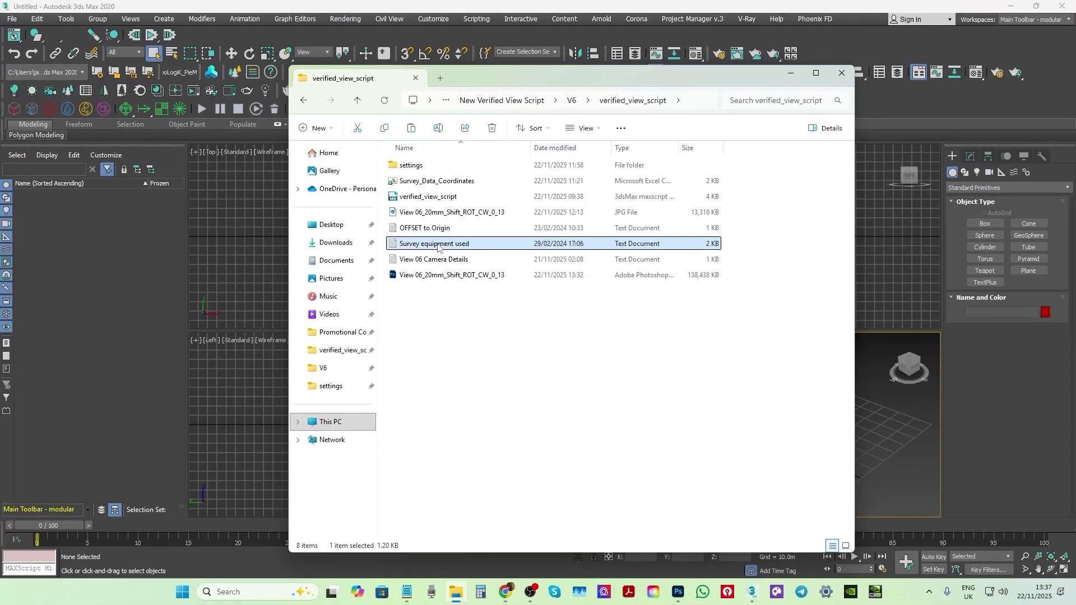
pyautogui.doubleClick(438, 244)
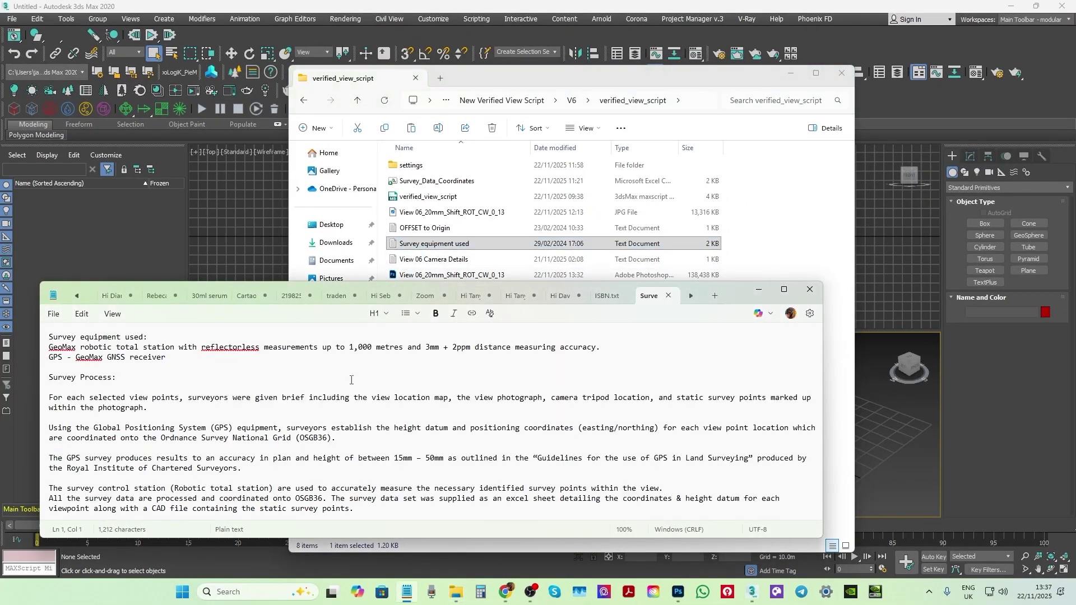
pyautogui.doubleClick(415, 228)
pyautogui.click(443, 228)
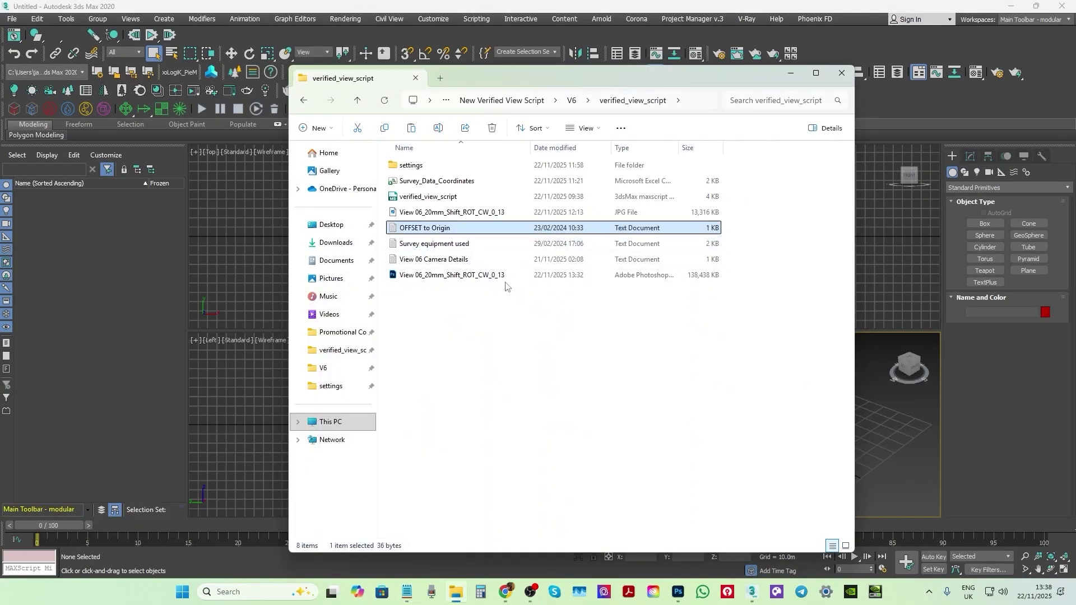
# Open the View 06 Camera Details notes and highlight the lens name and 20.53mm focal length.
pyautogui.doubleClick(444, 259)
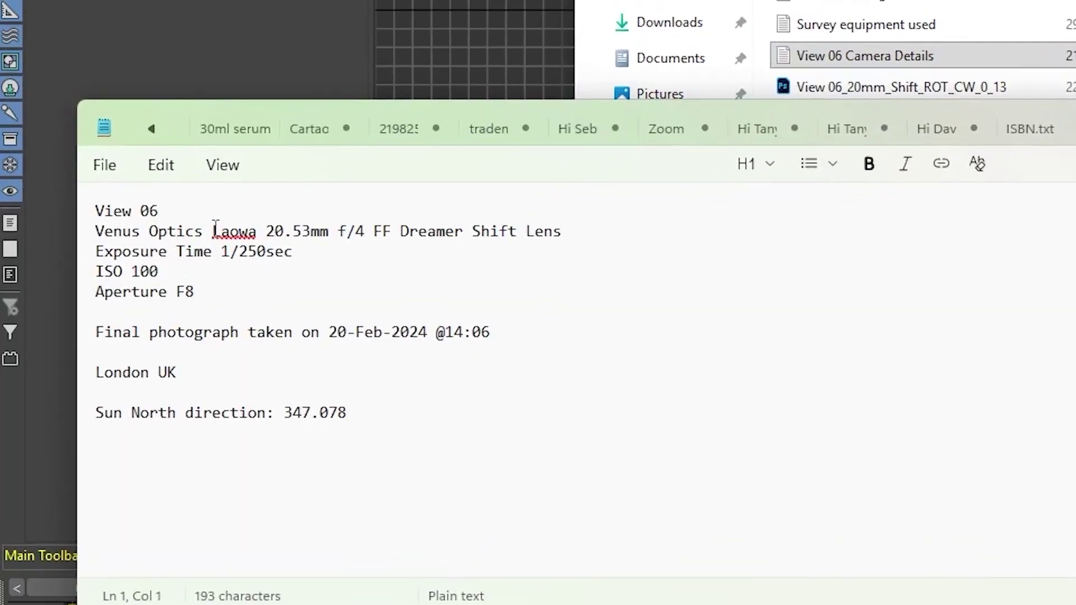
pyautogui.click(140, 211)
pyautogui.moveTo(203, 231); pyautogui.dragTo(239, 237)
pyautogui.click(270, 226)
# Open Survey_Data_Coordinates in Excel and go to VP37_Camera View 6 in cell A37.
pyautogui.doubleClick(420, 180)
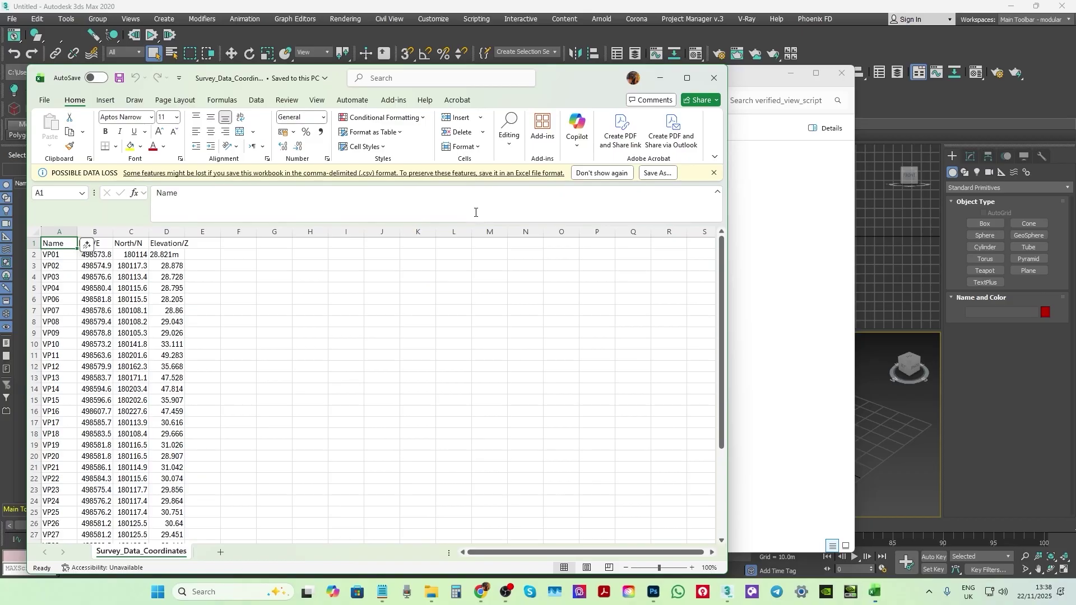
pyautogui.scroll(-7, 234, 377)
pyautogui.click(86, 422)
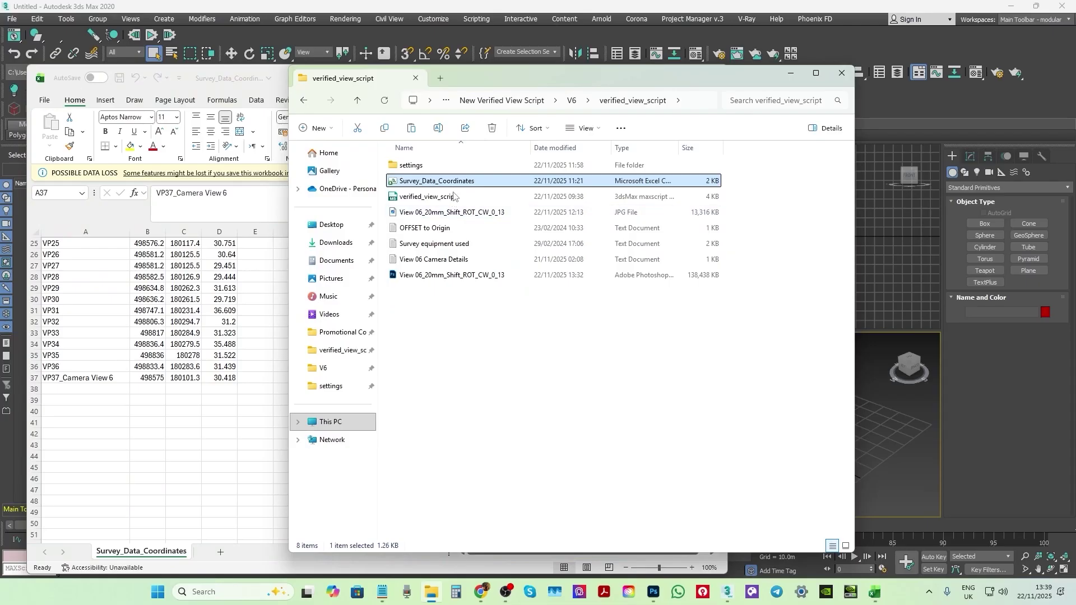
# View the View 06 photo zoomed in on its marked points, then return to the Excel sheet.
pyautogui.press('Down')
pyautogui.press('Down')
pyautogui.press('Return')
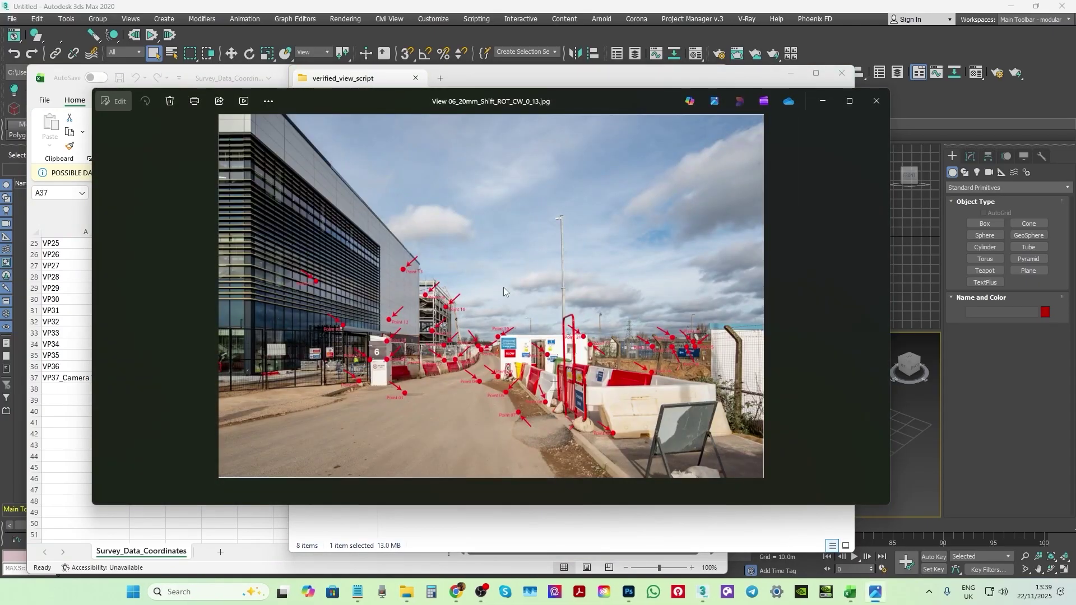
pyautogui.scroll(2, 422, 365)
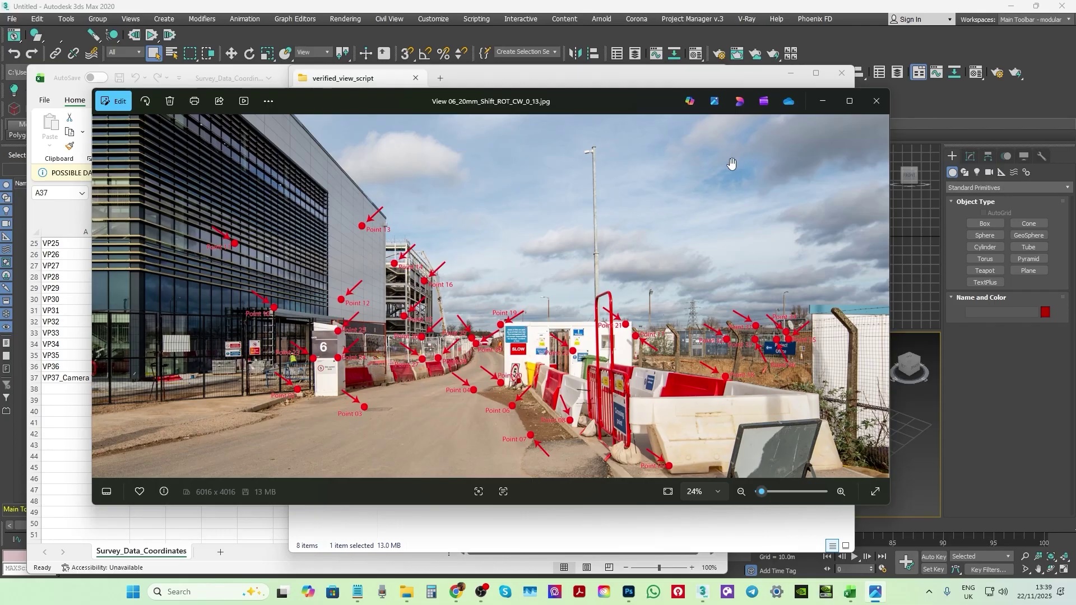
pyautogui.click(818, 106)
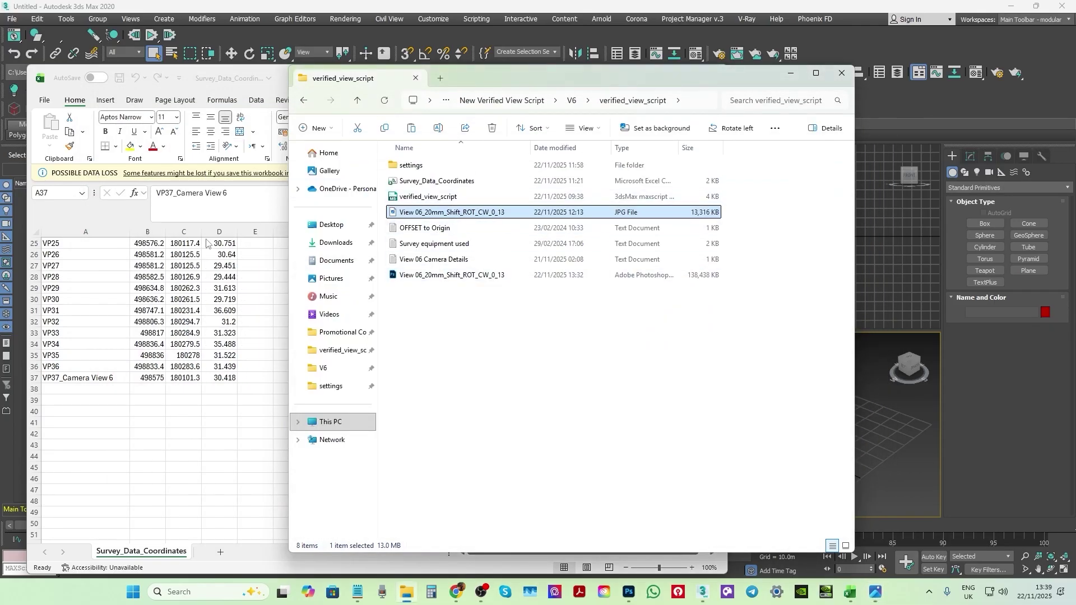
pyautogui.click(87, 312)
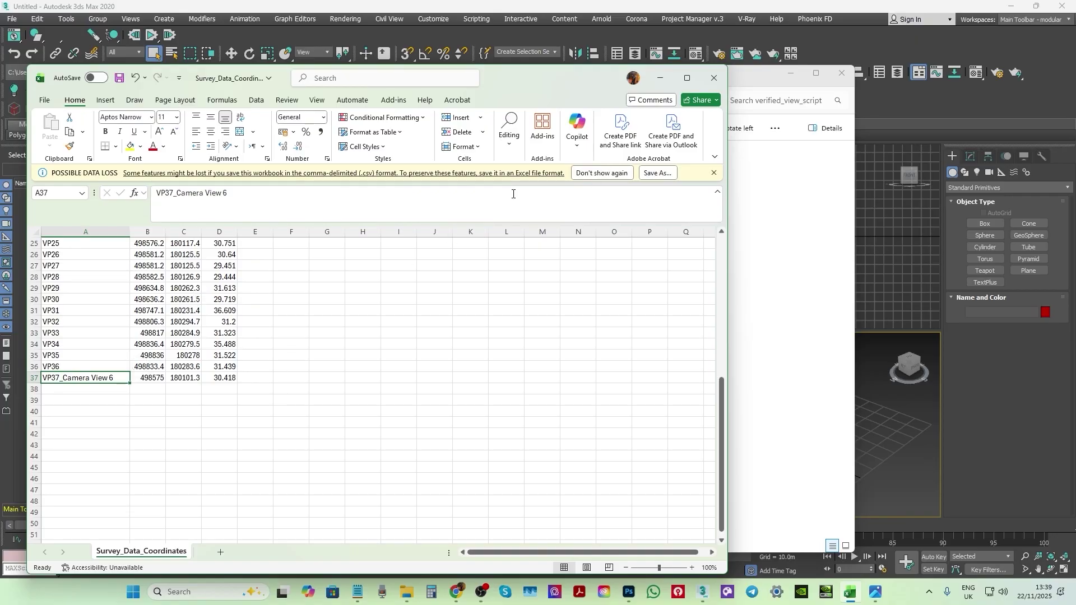
# Select the verified_view_script file in the project folder and return to 3ds Max.
pyautogui.click(745, 151)
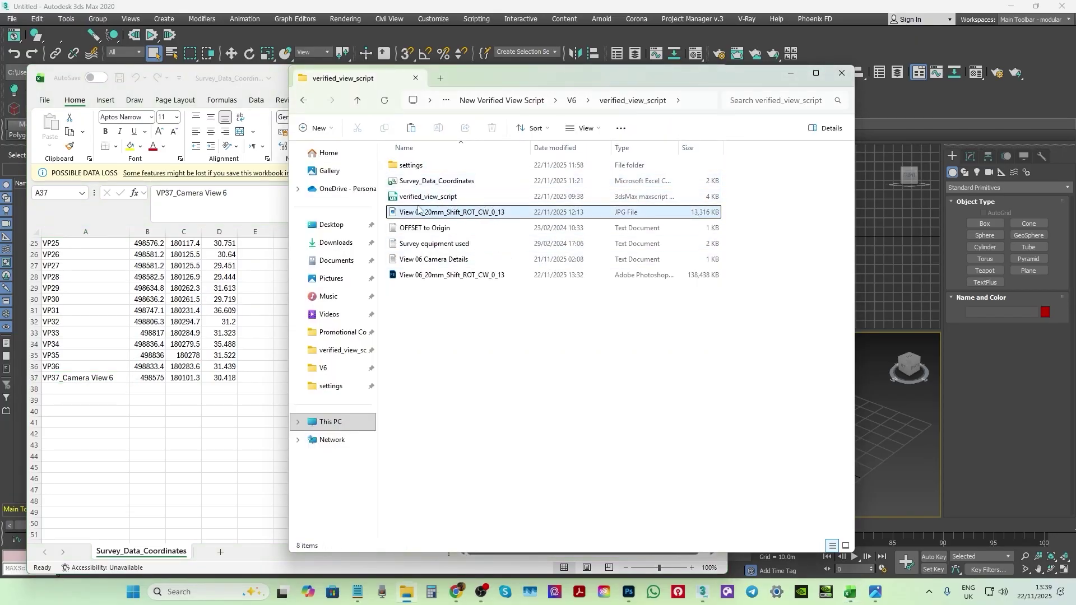
pyautogui.click(420, 199)
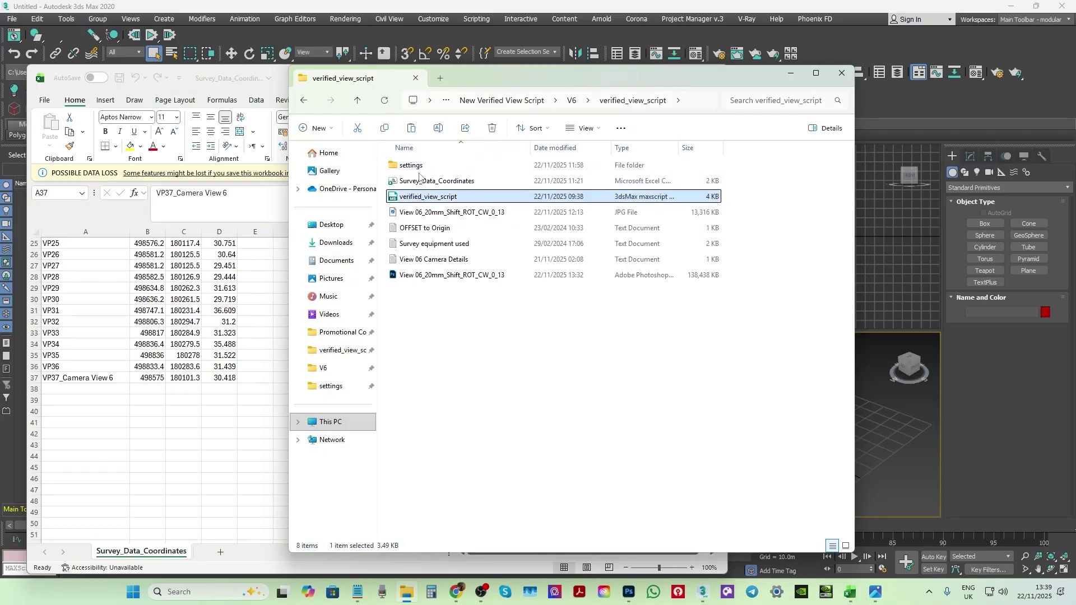
pyautogui.click(464, 8)
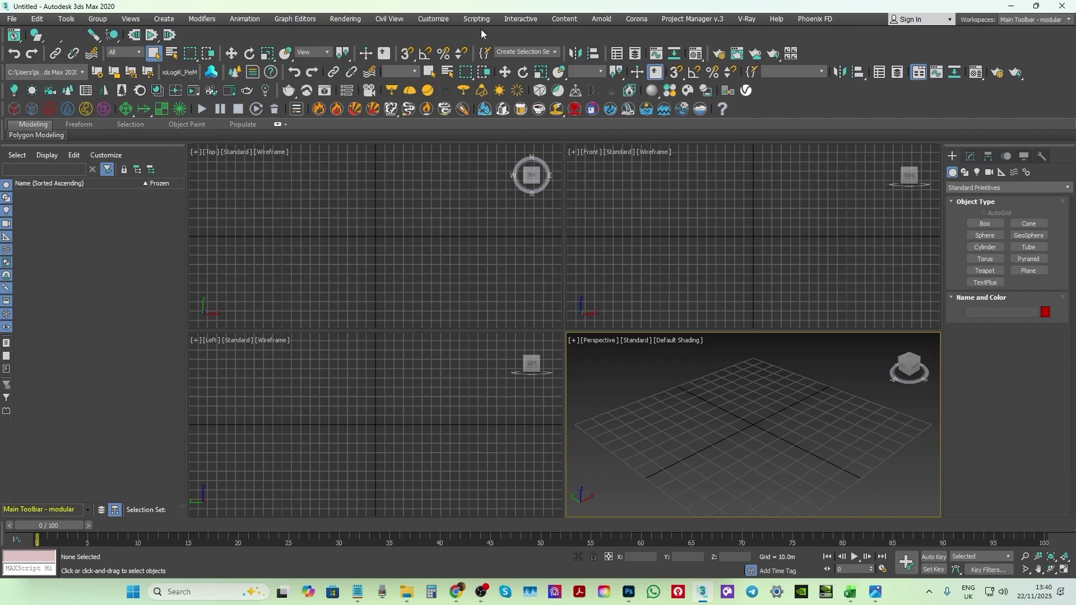
# Confirm Metric Meters units with 1 system unit equal to 1.0 Meters.
pyautogui.click(428, 19)
pyautogui.click(466, 165)
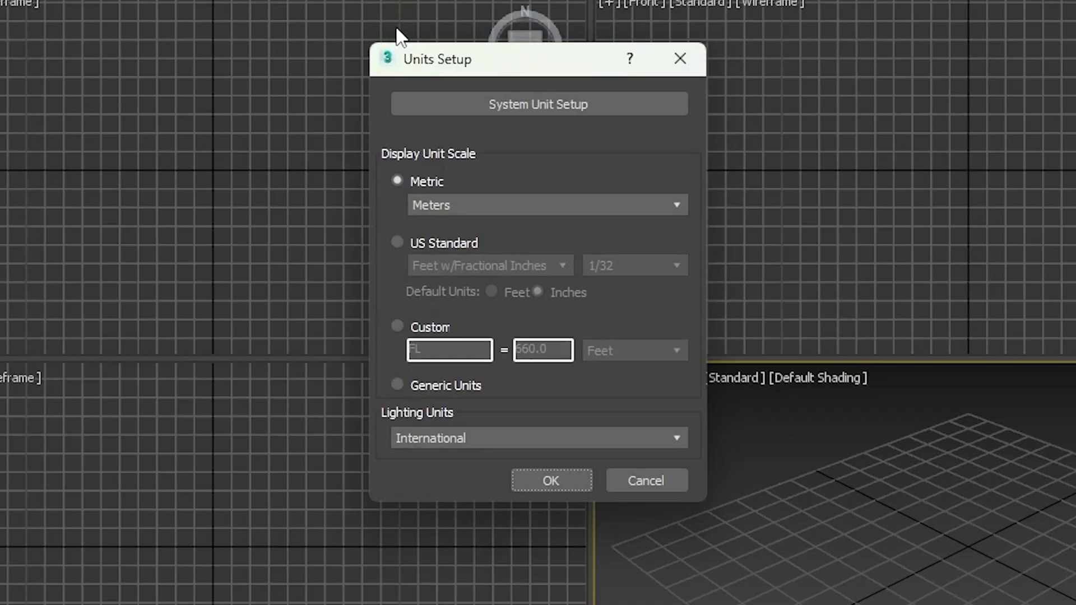
pyautogui.click(507, 104)
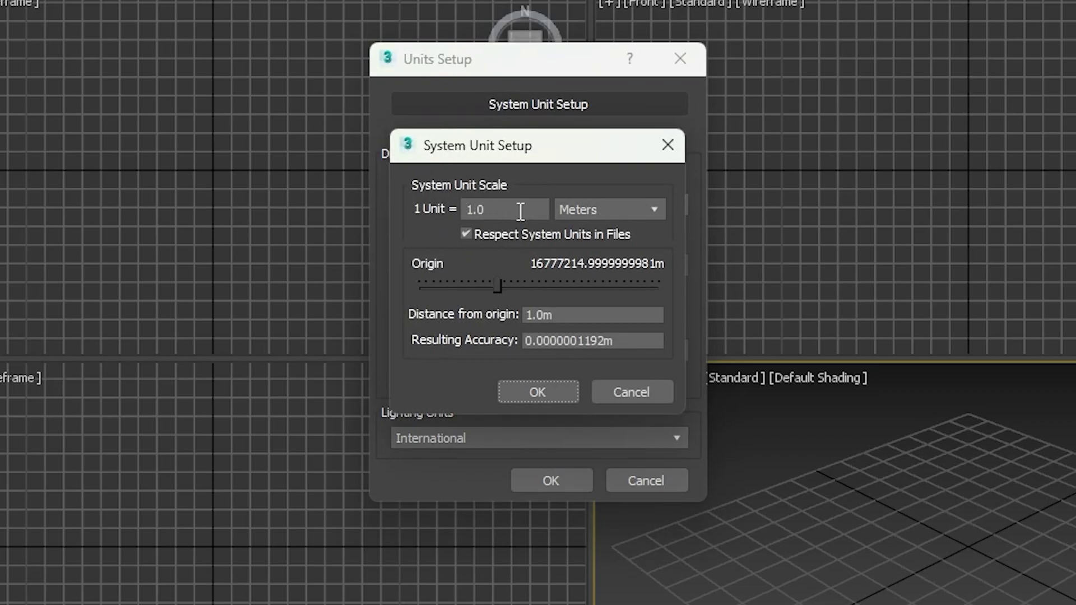
pyautogui.click(513, 387)
pyautogui.click(551, 480)
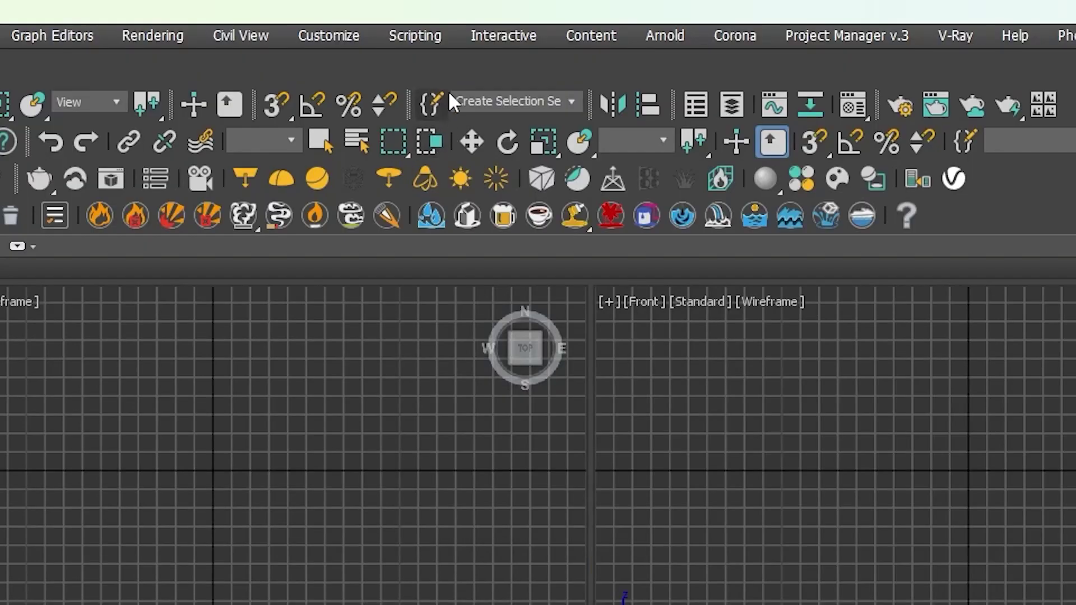
# Run verified_view_script.ms and dismiss the exception it raises.
pyautogui.click(425, 36)
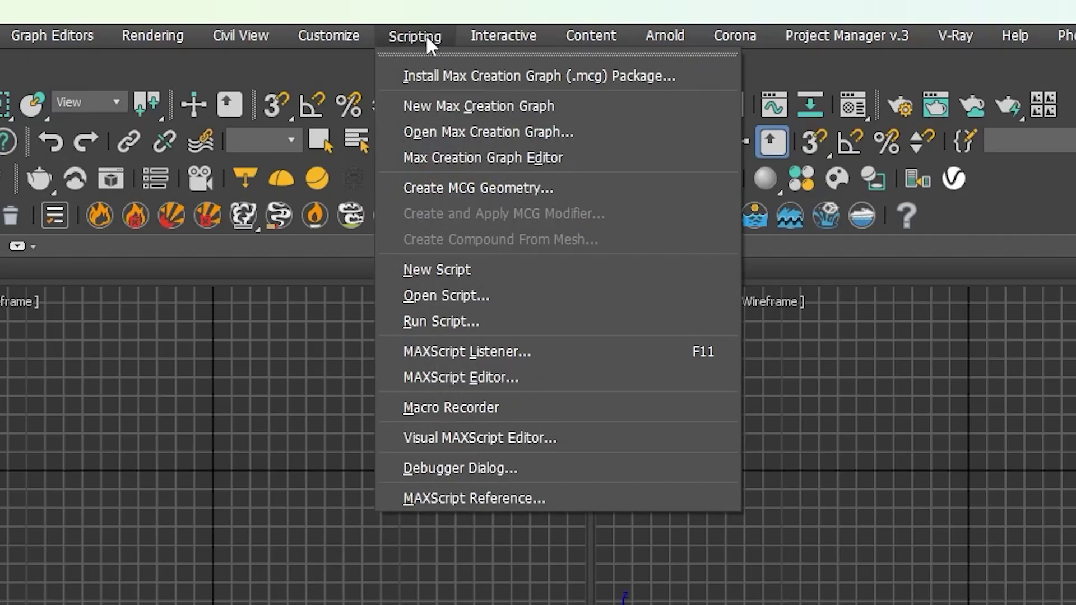
pyautogui.click(431, 321)
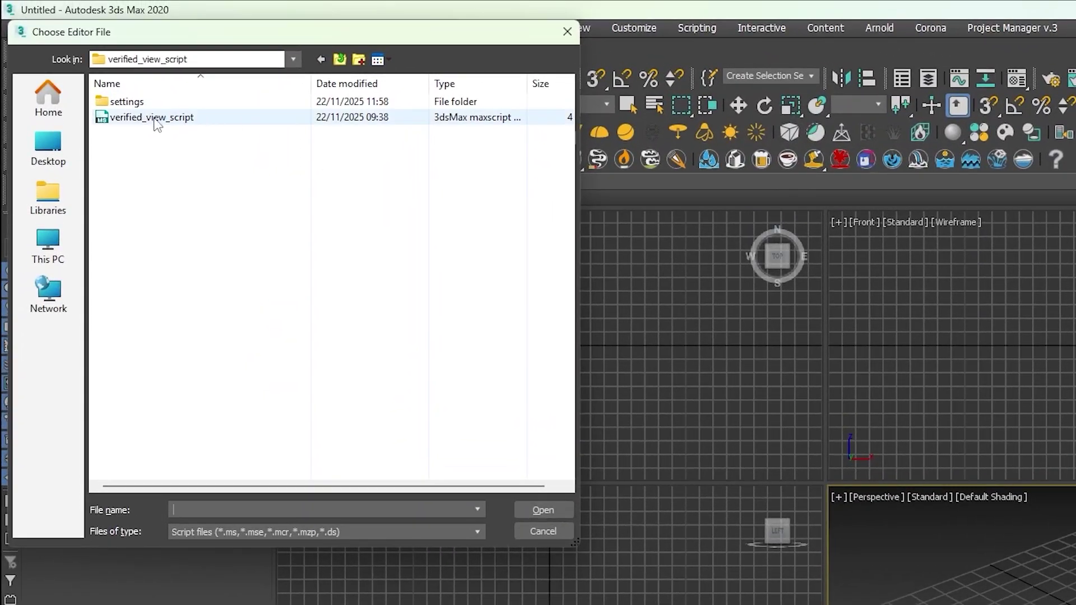
pyautogui.click(158, 119)
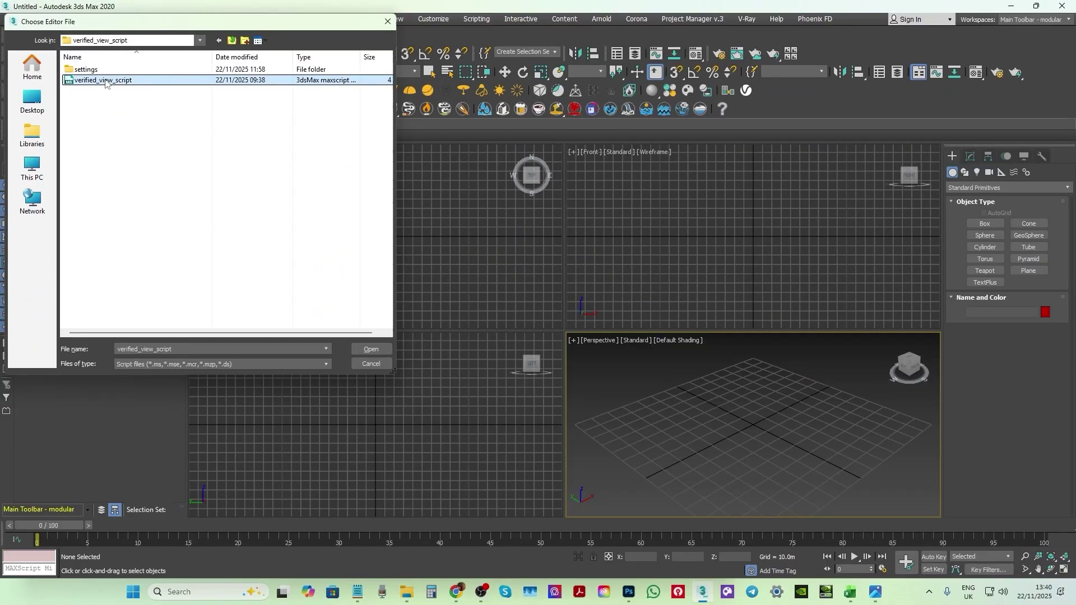
pyautogui.click(367, 354)
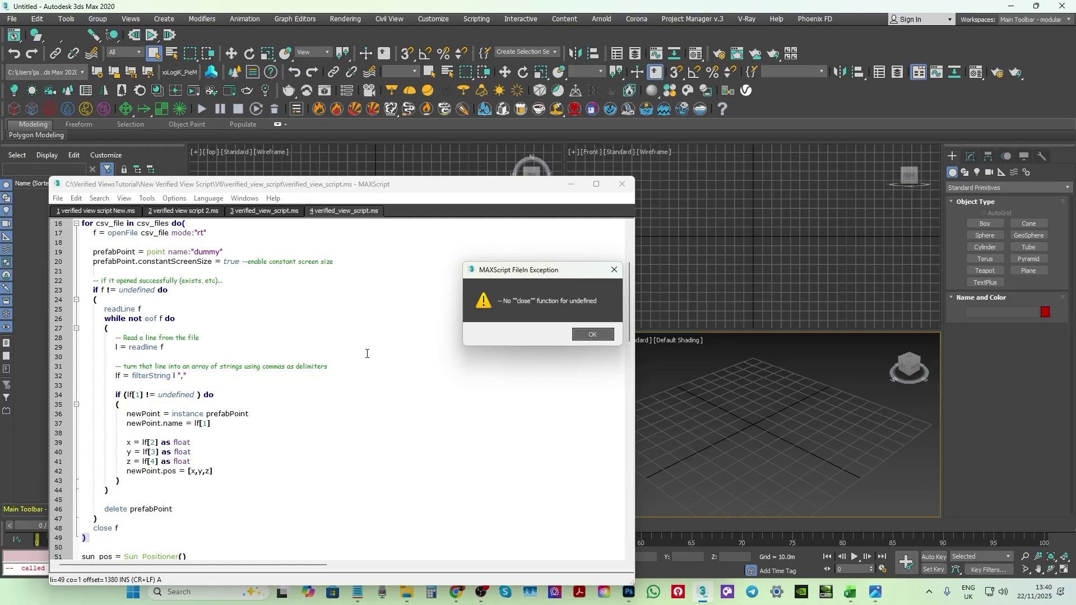
pyautogui.click(592, 334)
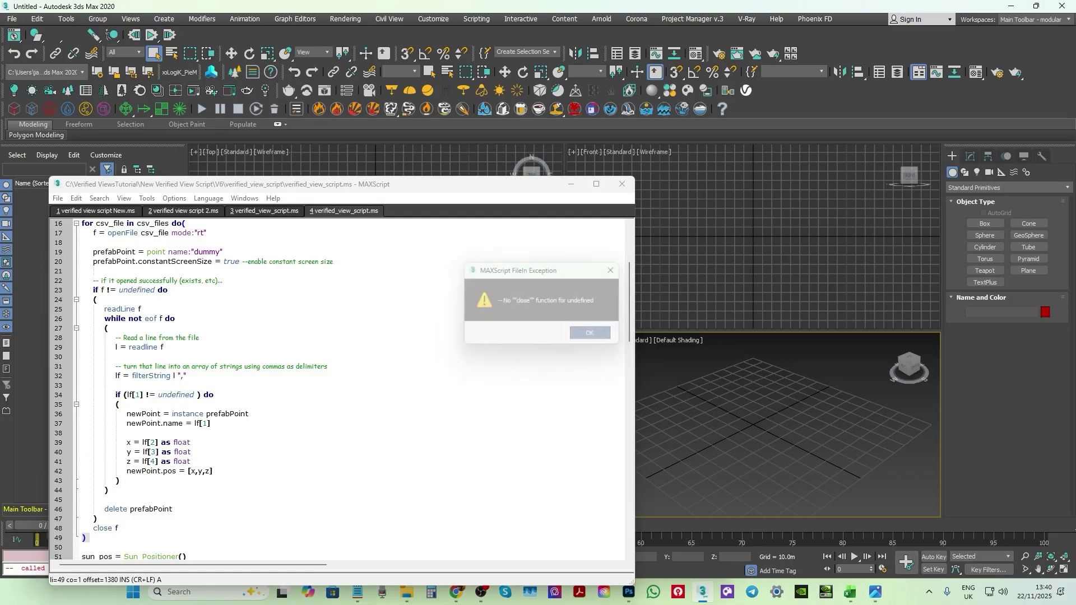
# Close the survey spreadsheet without saving and close the script editor.
pyautogui.click(849, 592)
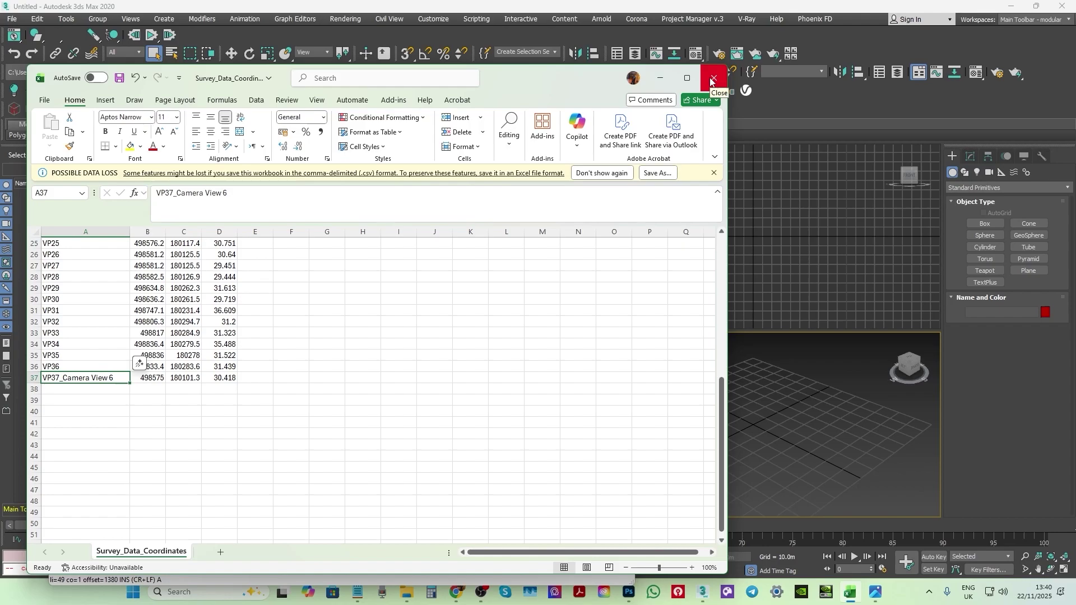
pyautogui.click(715, 80)
pyautogui.click(417, 409)
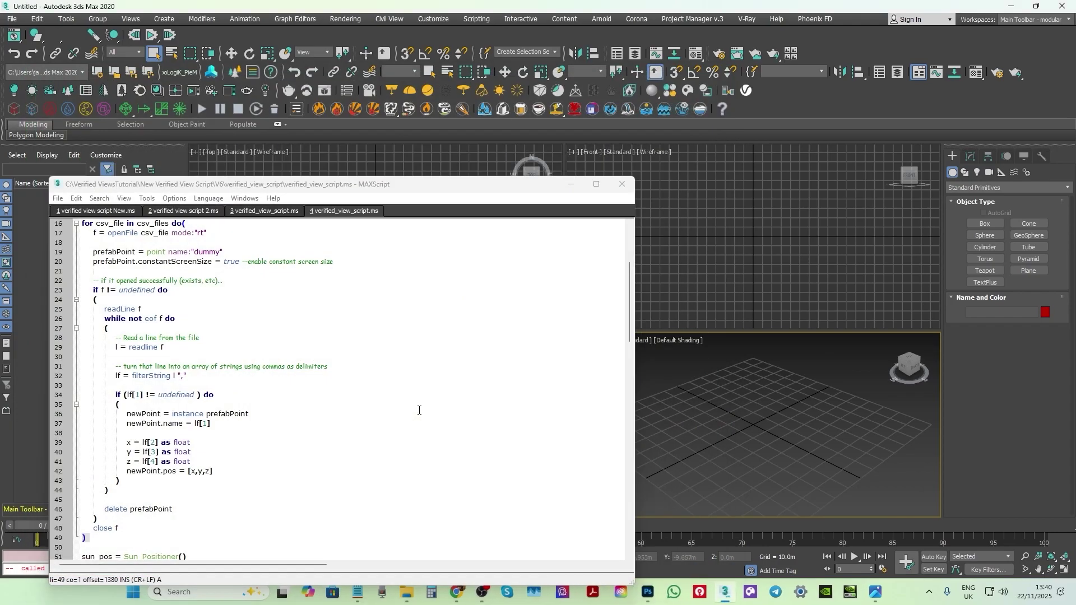
pyautogui.click(622, 184)
# Select SunPositioner001 and show its North Offset 347.078° and 14:06, 20/2/2024 settings.
pyautogui.click(361, 347)
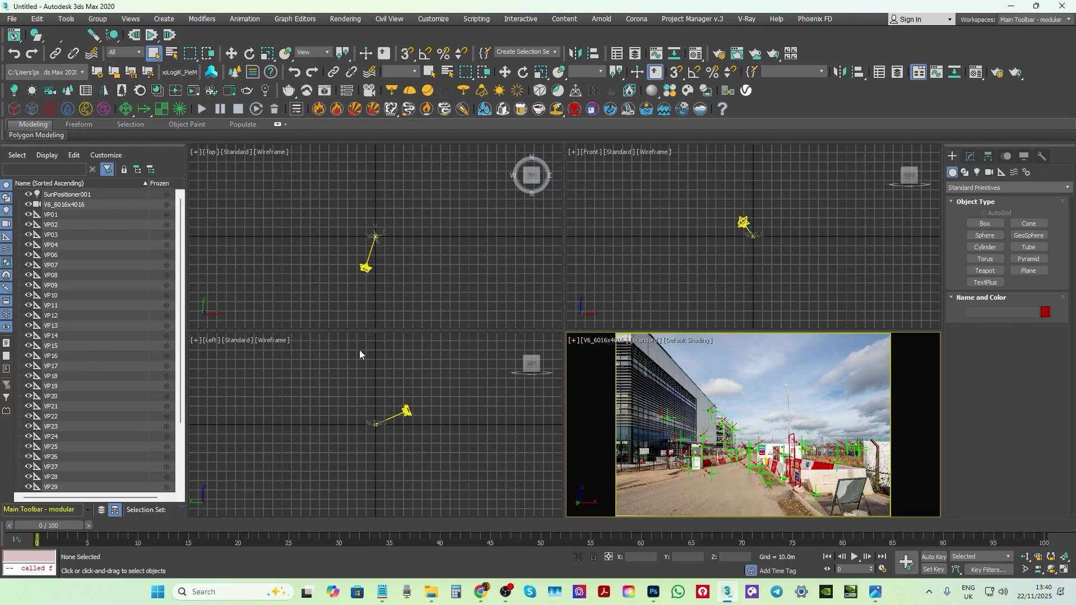
pyautogui.click(365, 267)
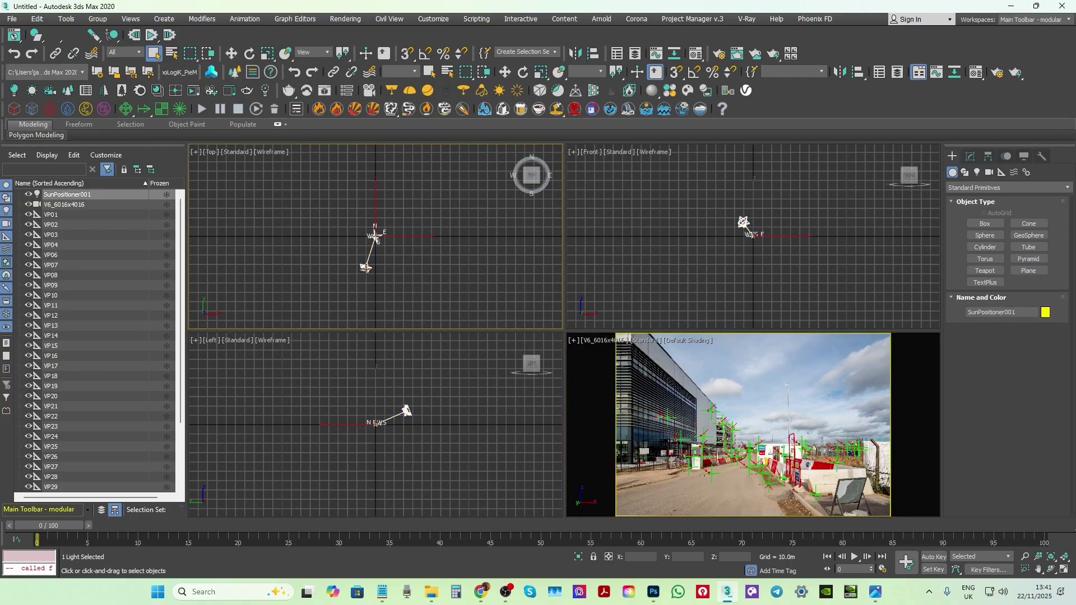
pyautogui.click(969, 156)
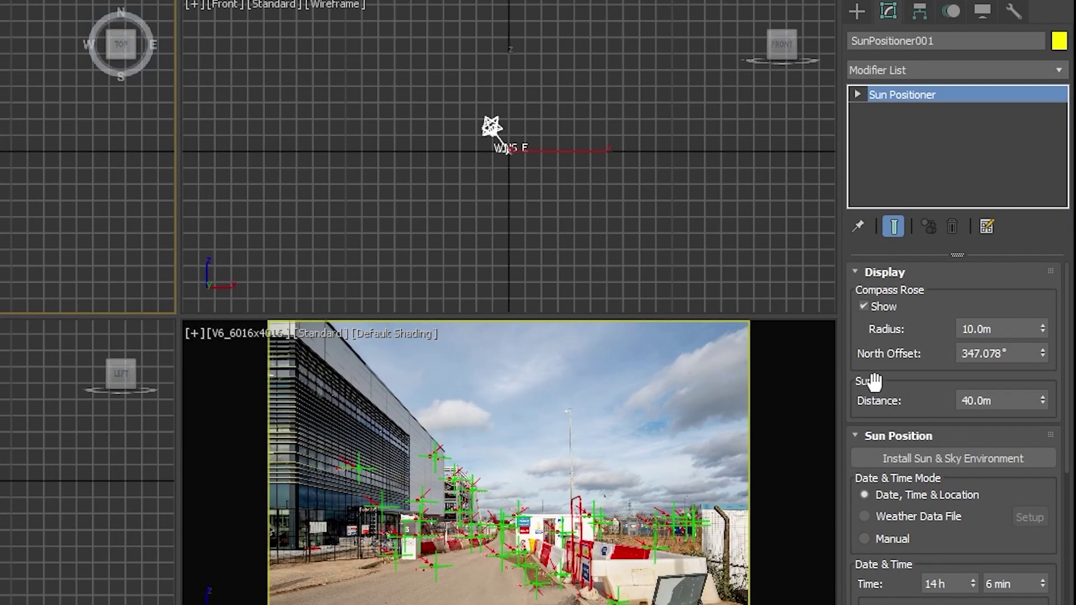
pyautogui.moveTo(934, 369); pyautogui.dragTo(929, 228)
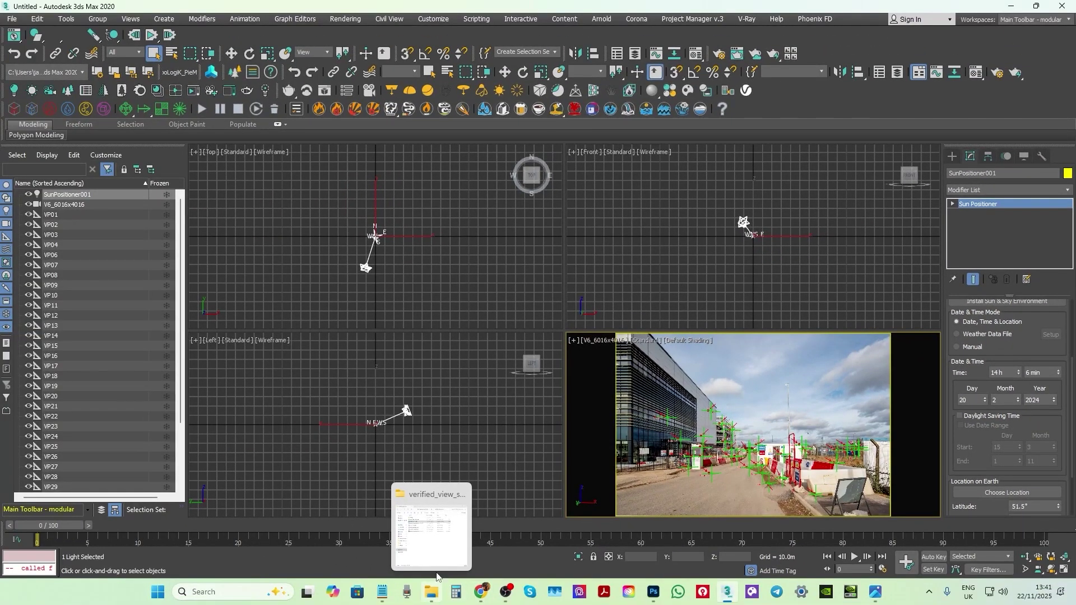
# Open settings.csv and widen columns A and B to show the hours and minutes headers.
pyautogui.click(431, 503)
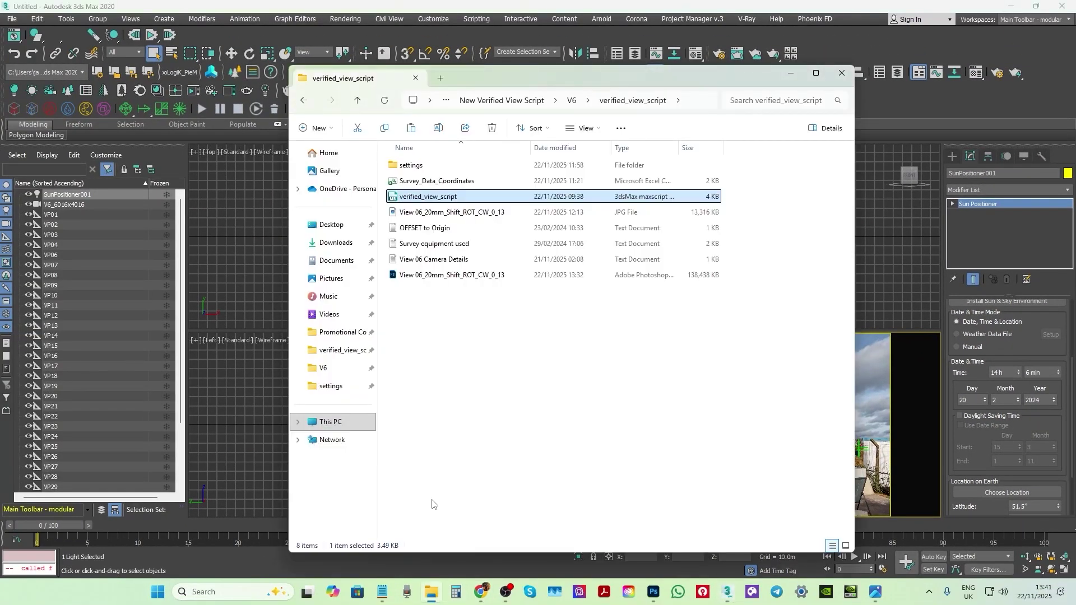
pyautogui.doubleClick(412, 166)
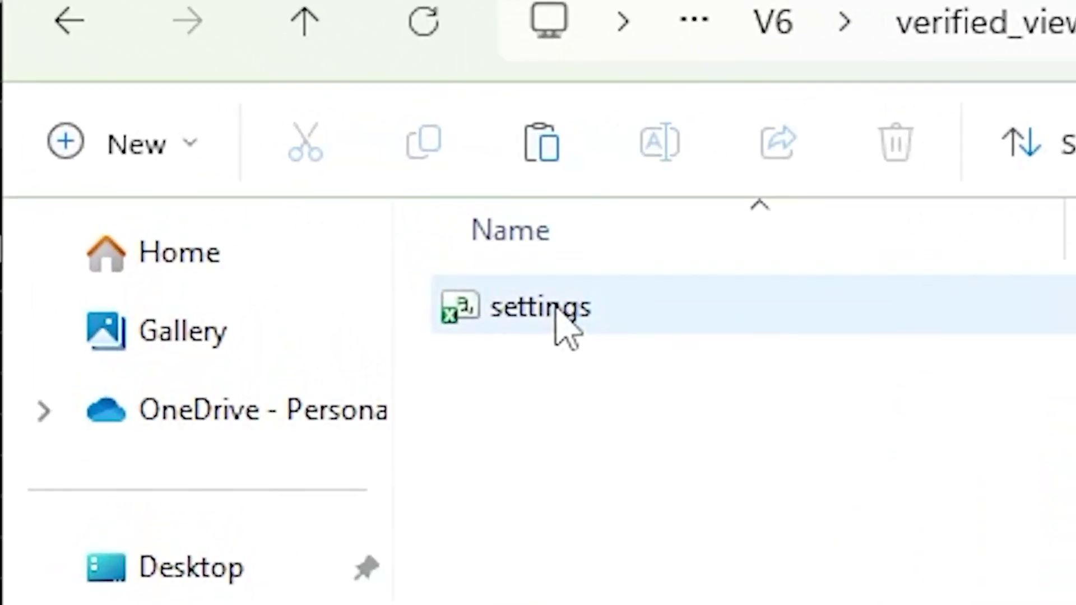
pyautogui.doubleClick(550, 318)
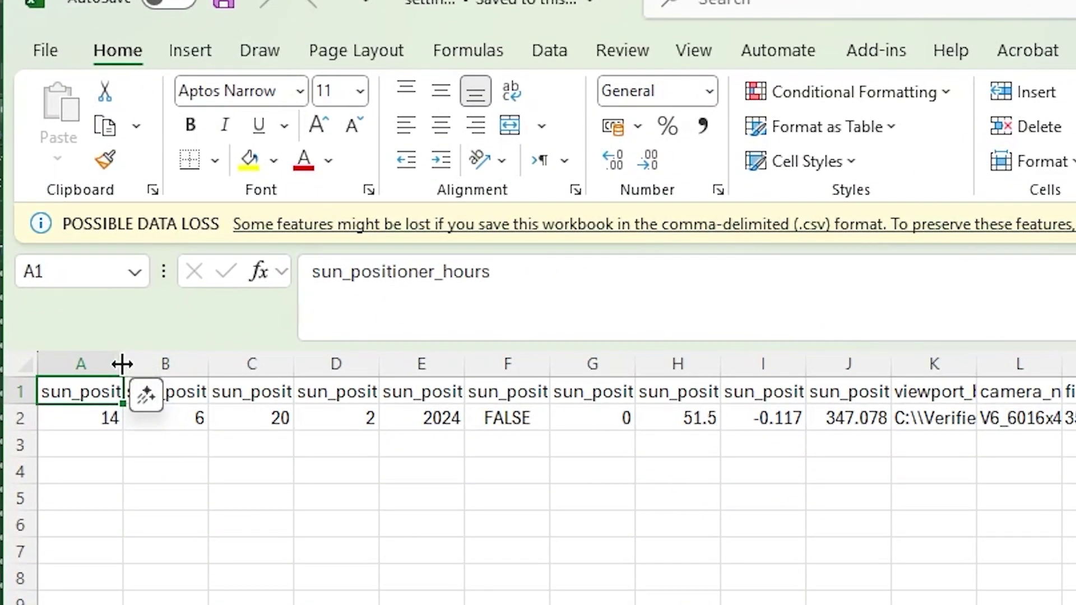
pyautogui.moveTo(94, 281); pyautogui.dragTo(248, 286)
pyautogui.moveTo(365, 370); pyautogui.dragTo(394, 369)
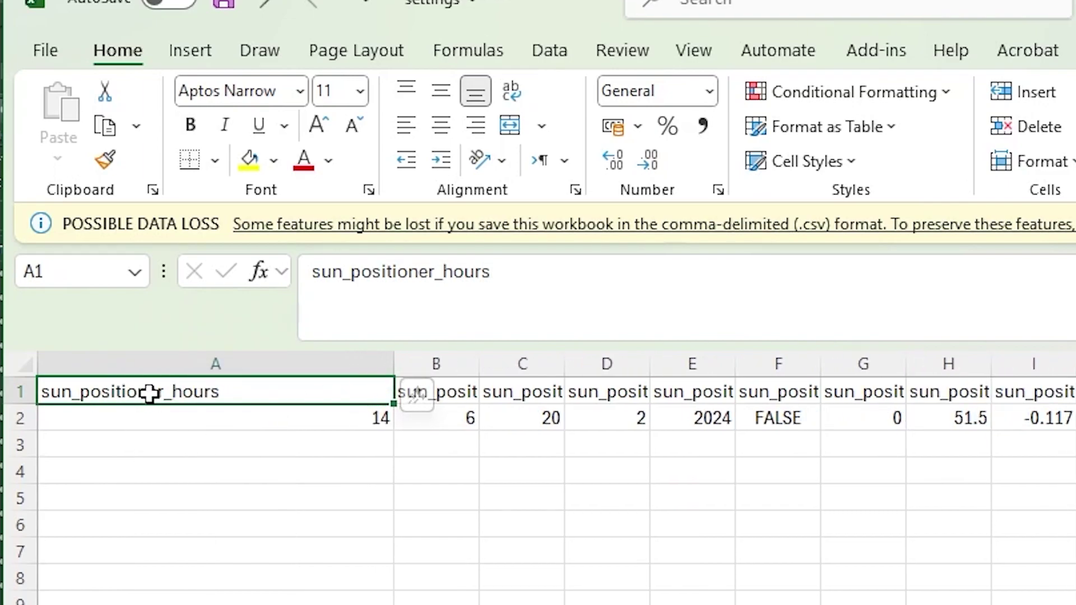
pyautogui.moveTo(481, 365); pyautogui.dragTo(689, 364)
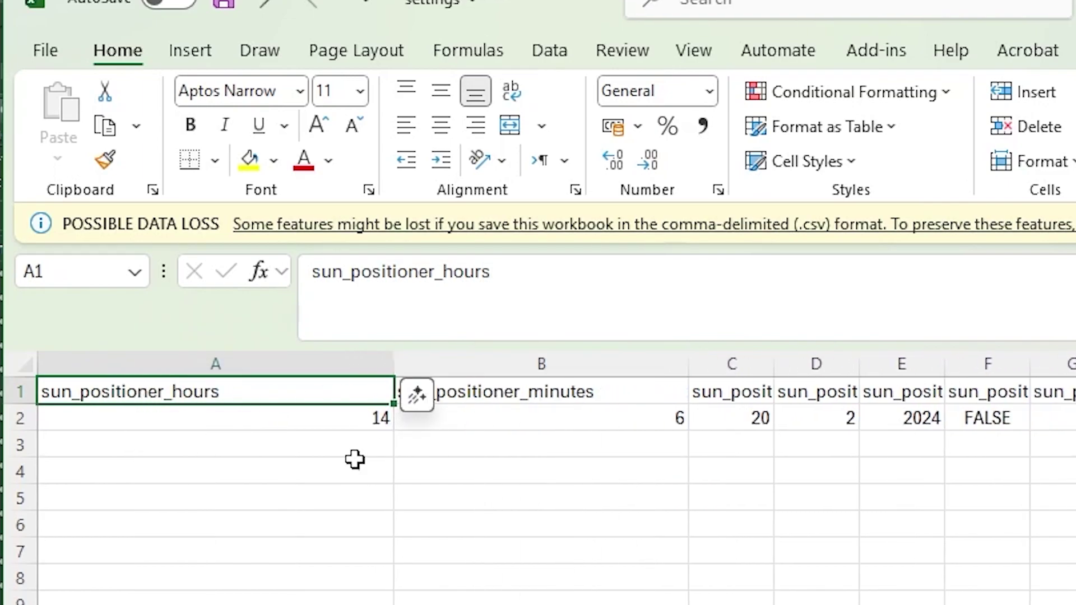
pyautogui.click(577, 399)
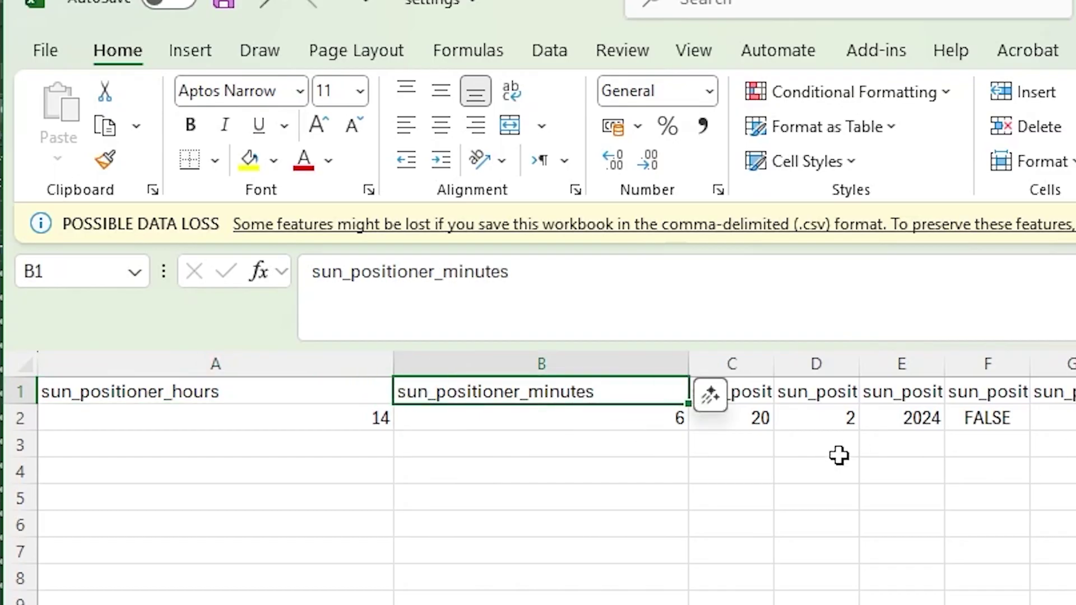
# Glance at the CSV's save options, then auto-fit column C to show sun_positioner_day.
pyautogui.click(730, 421)
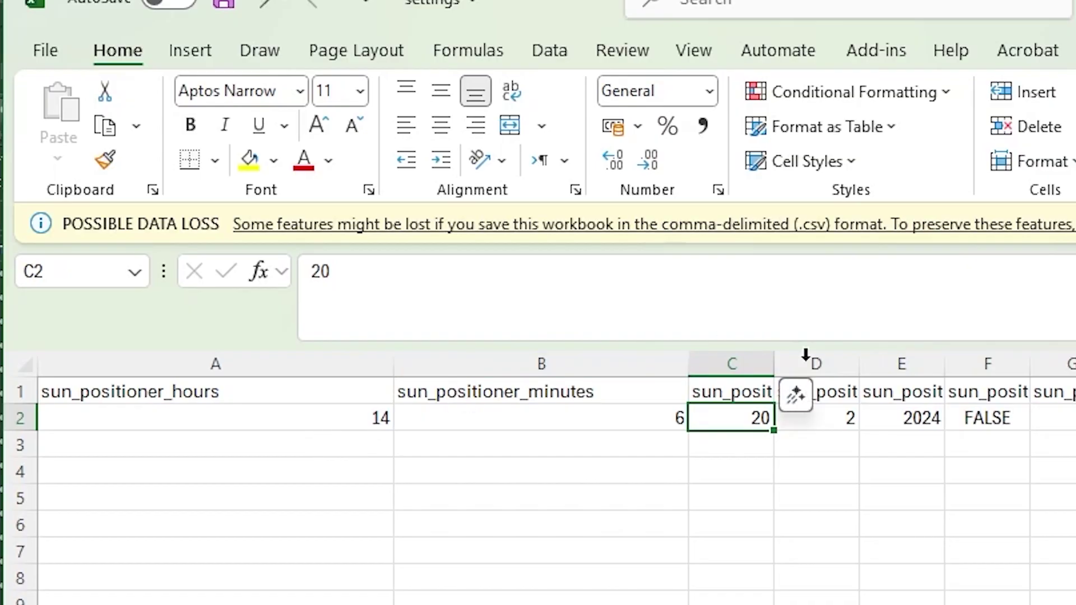
pyautogui.click(45, 50)
pyautogui.click(89, 253)
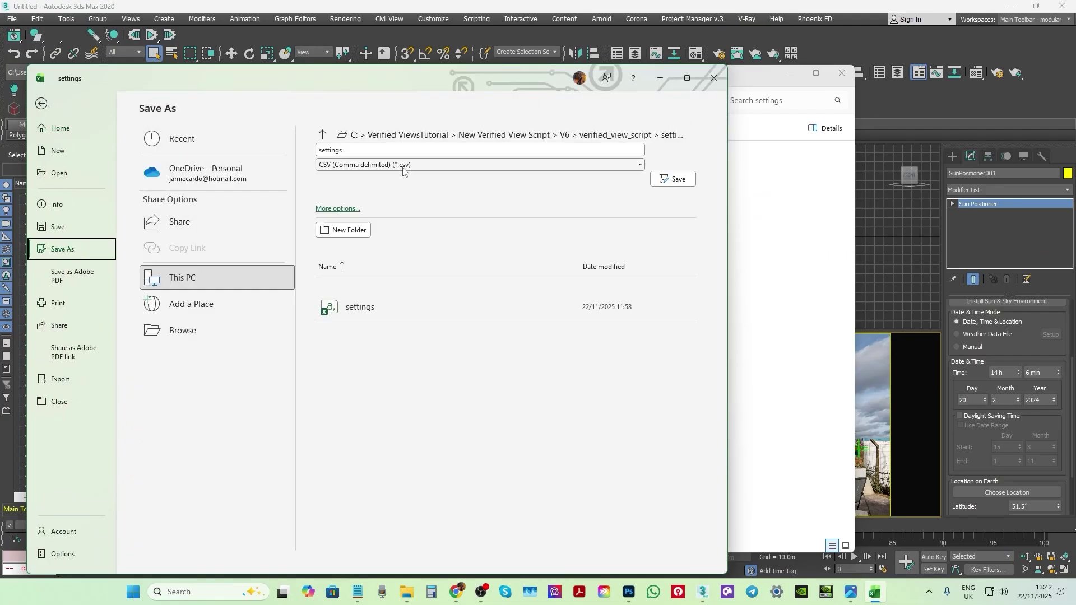
pyautogui.press('Escape')
pyautogui.doubleClick(317, 230)
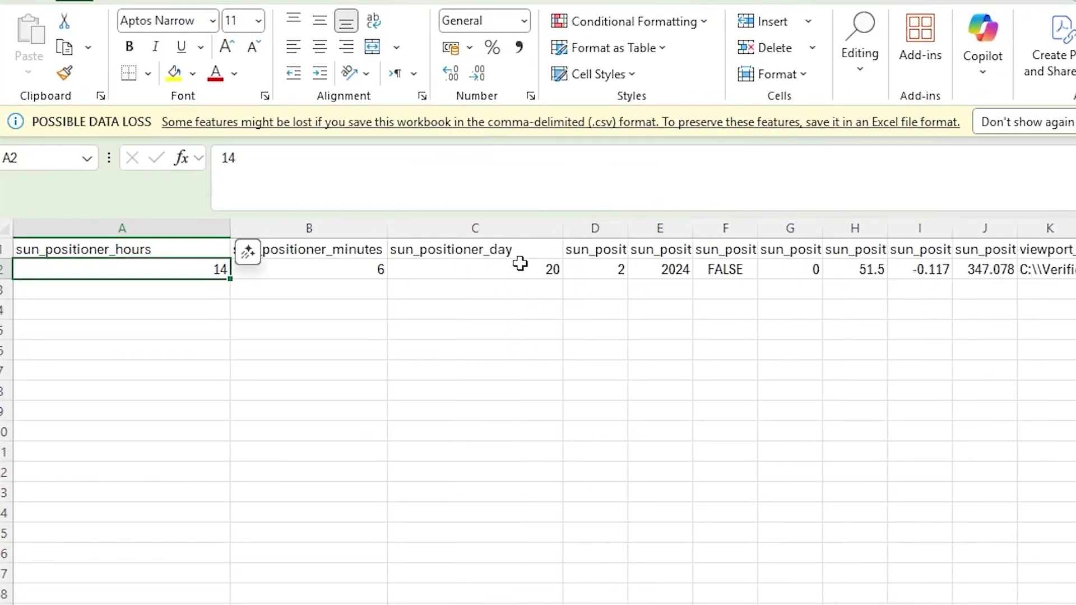
pyautogui.click(478, 270)
pyautogui.click(595, 270)
# Widen columns E and G to show the year 2024 and time zone headers.
pyautogui.moveTo(693, 228); pyautogui.dragTo(815, 228)
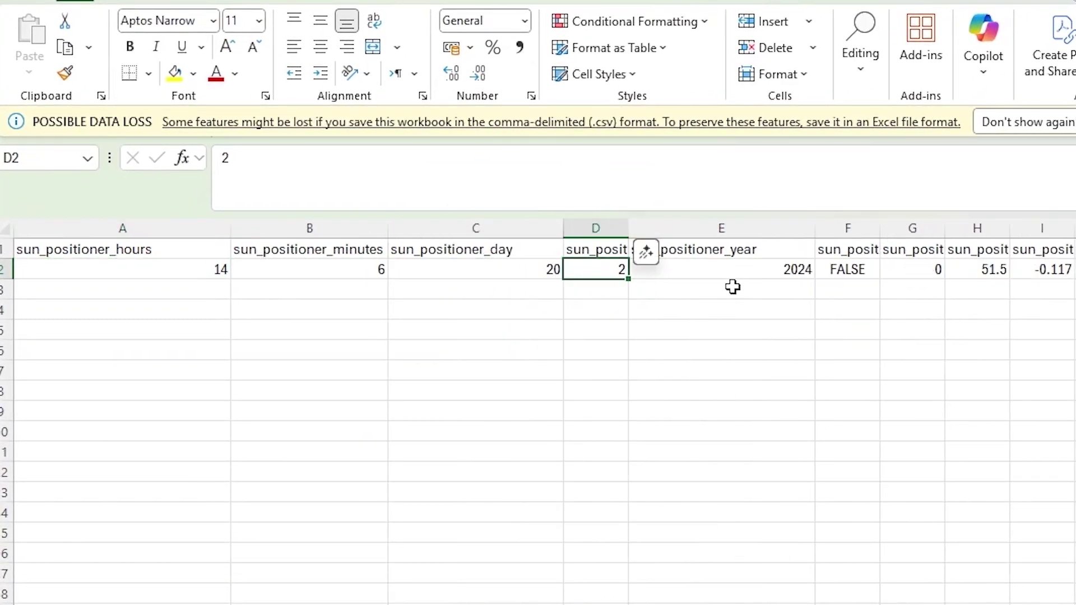
pyautogui.click(714, 273)
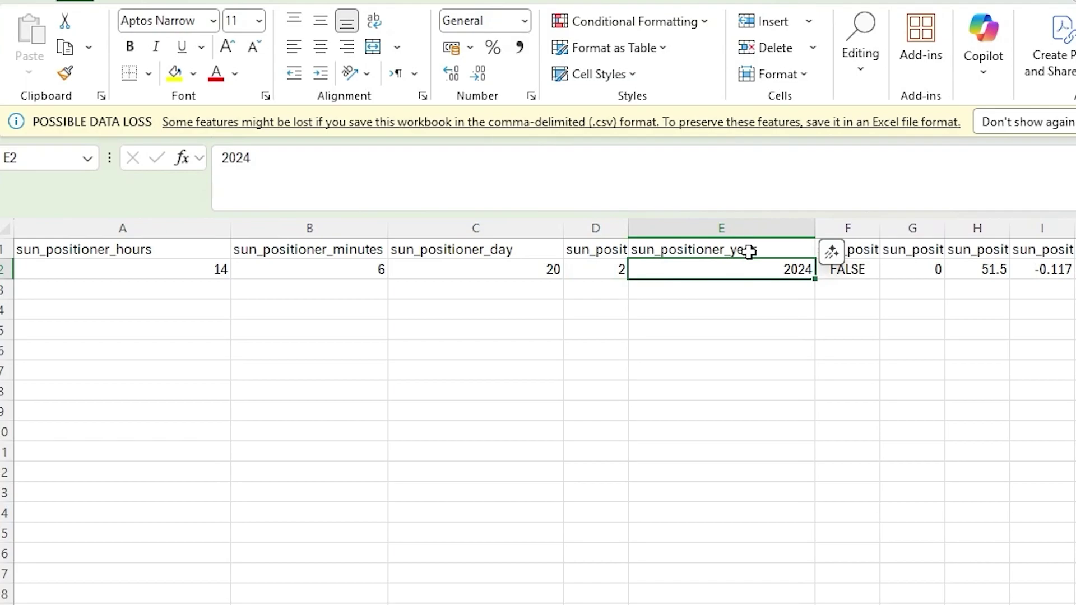
pyautogui.hscroll(2, 636, 228)
pyautogui.click(560, 269)
pyautogui.moveTo(637, 228); pyautogui.dragTo(734, 228)
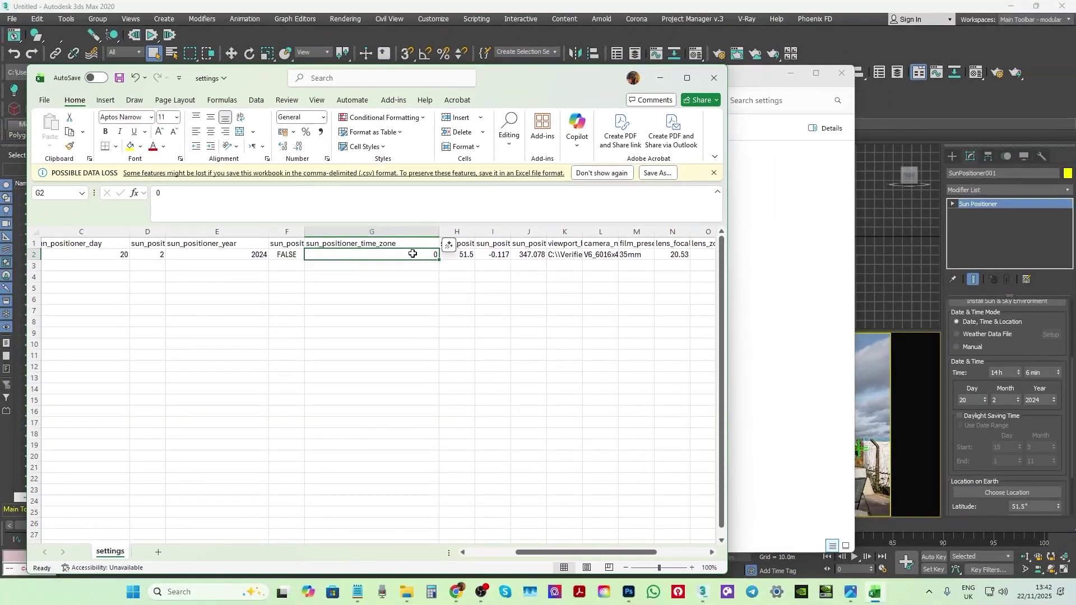
# Set the Sun Positioner's location to London, UK from the Europe map.
pyautogui.click(975, 333)
pyautogui.click(1007, 420)
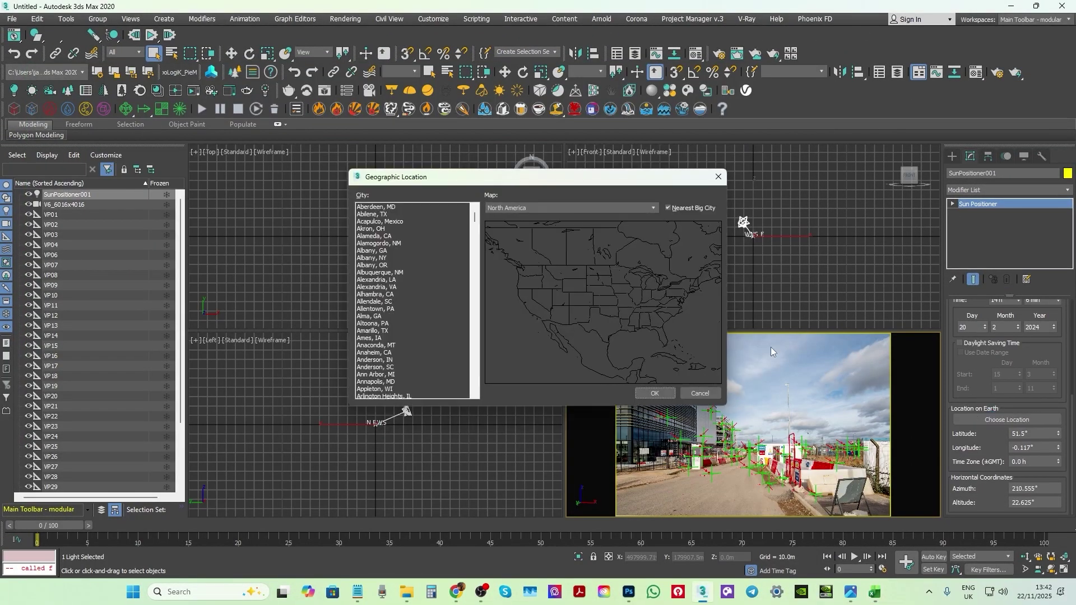
pyautogui.click(552, 208)
pyautogui.click(513, 240)
pyautogui.click(527, 287)
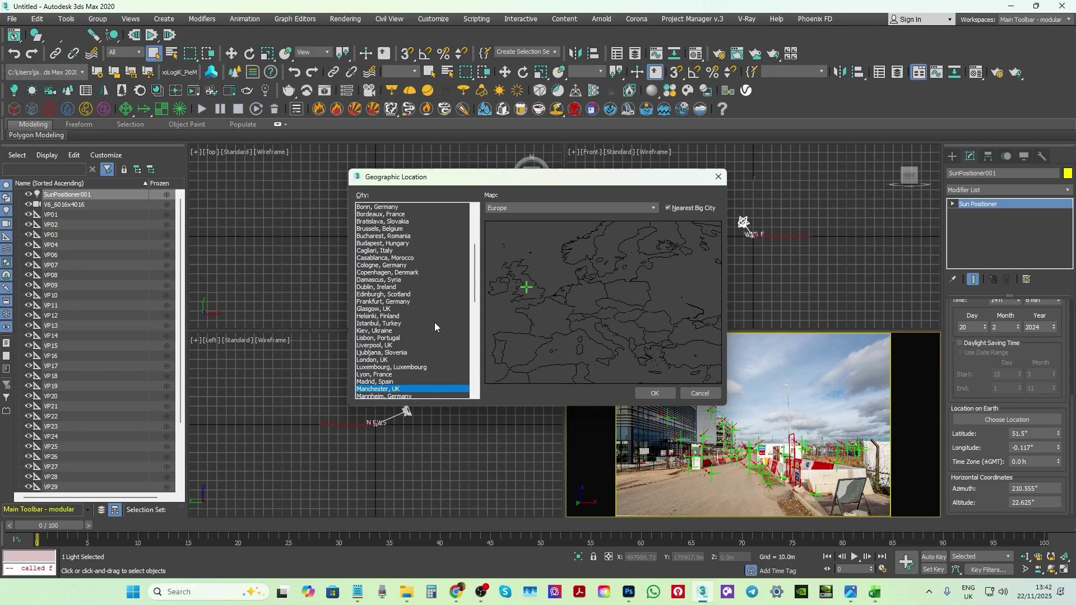
pyautogui.scroll(-1, 396, 356)
pyautogui.scroll(-2, 396, 356)
pyautogui.doubleClick(375, 294)
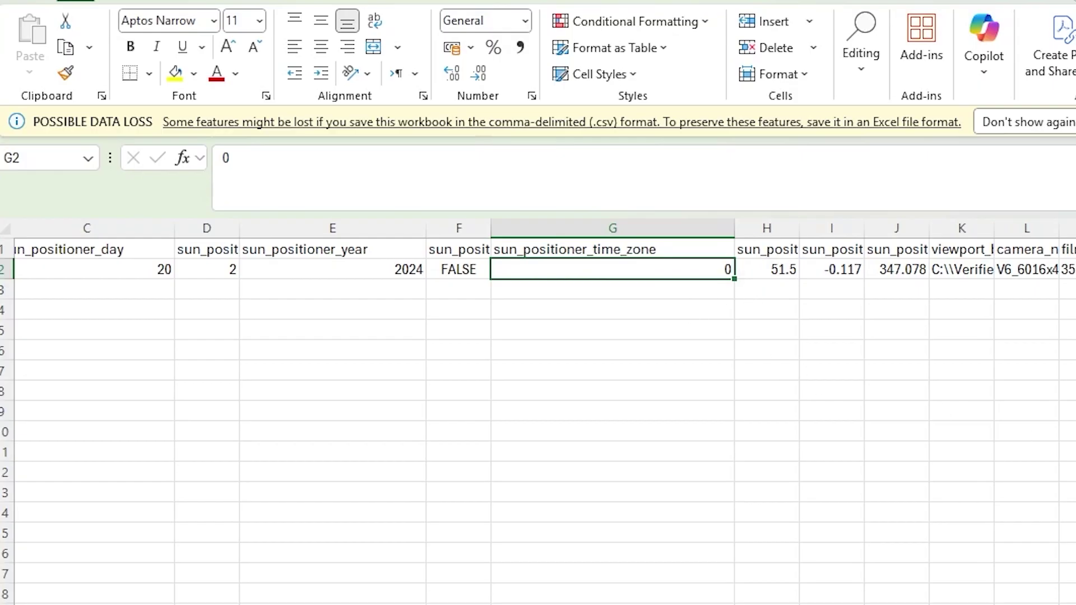
# Widen columns H, I and J to show latitude, longitude and north direction headers.
pyautogui.click(784, 269)
pyautogui.moveTo(799, 226); pyautogui.dragTo(906, 224)
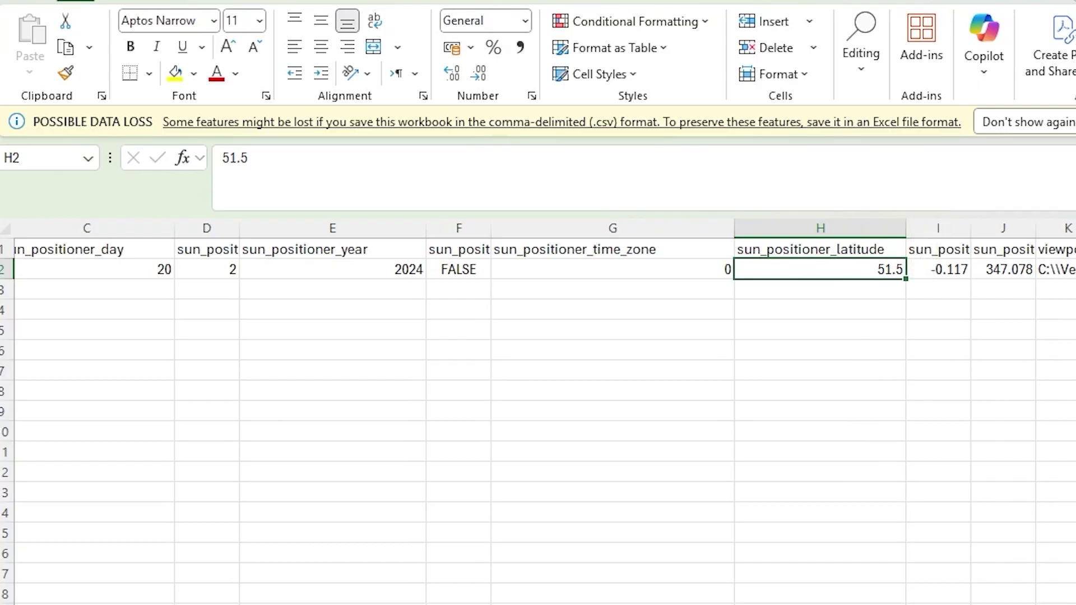
pyautogui.hscroll(3, 830, 408)
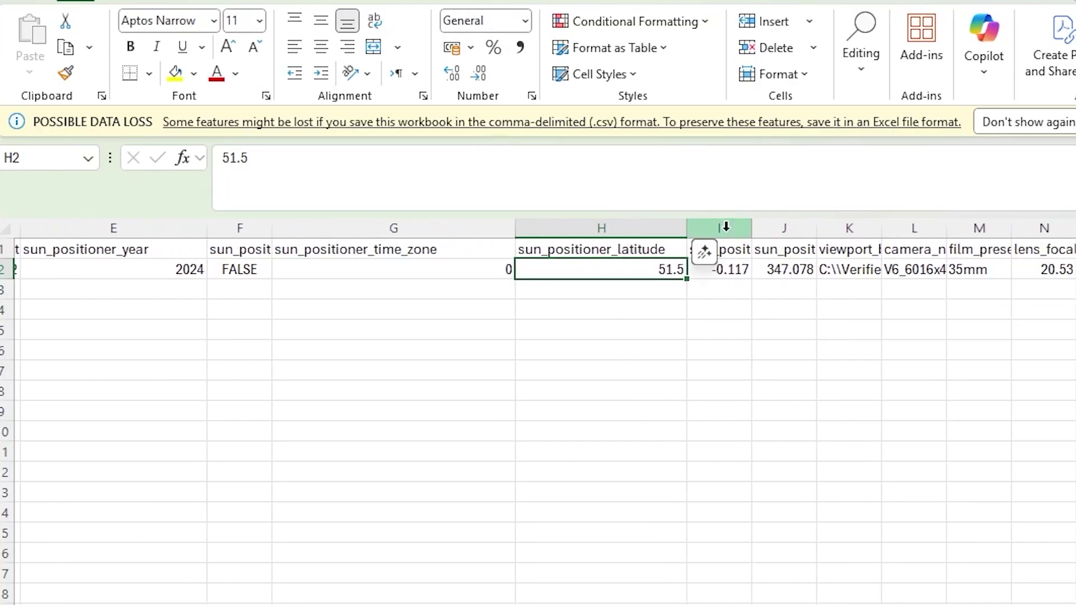
pyautogui.moveTo(751, 233); pyautogui.dragTo(863, 235)
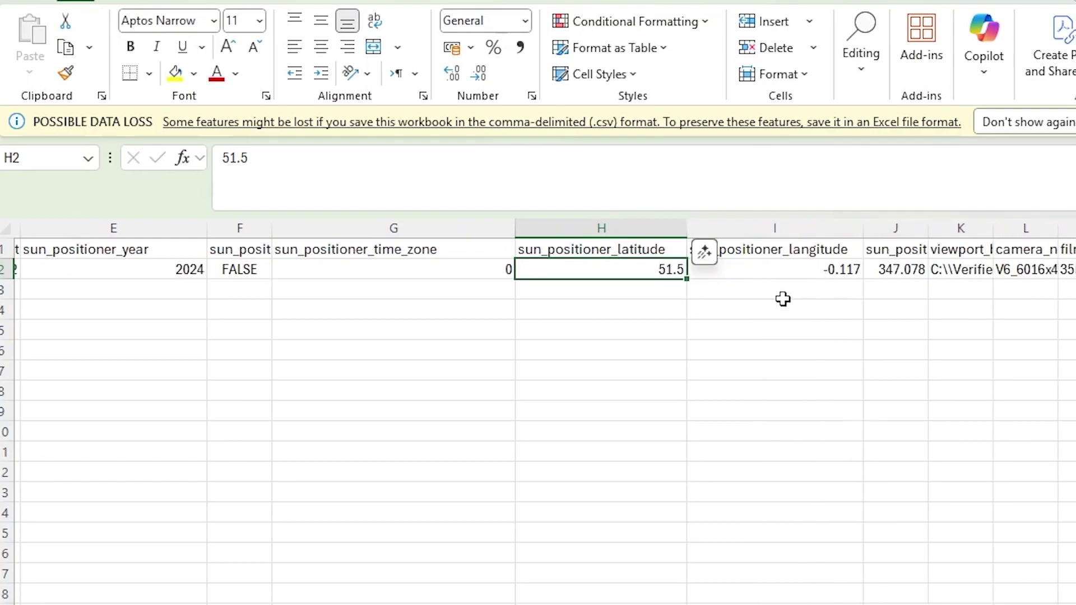
pyautogui.moveTo(928, 233); pyautogui.dragTo(1037, 234)
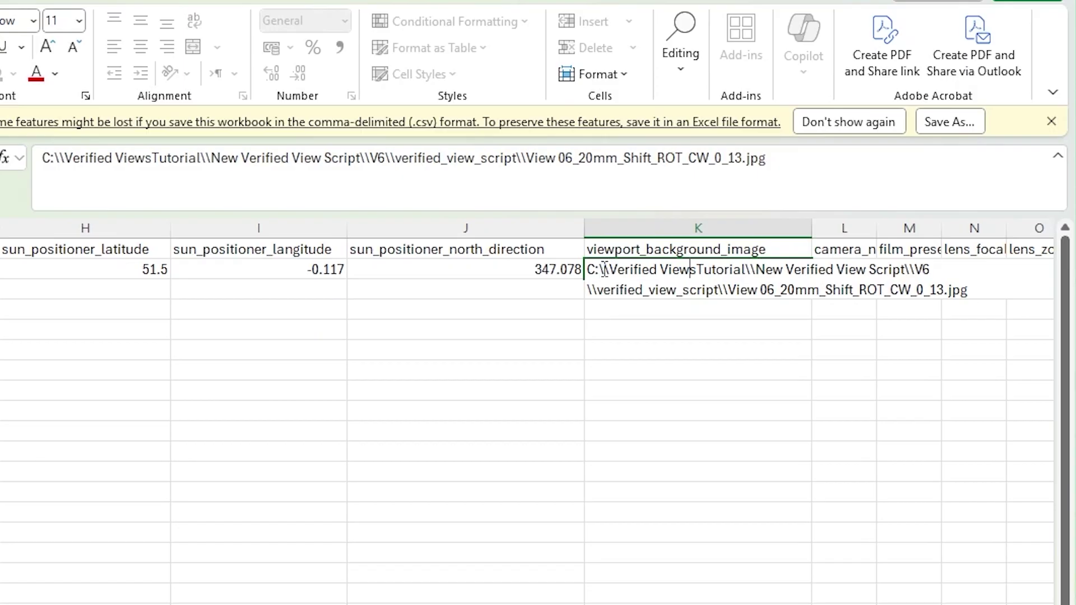
pyautogui.moveTo(604, 269); pyautogui.dragTo(610, 270)
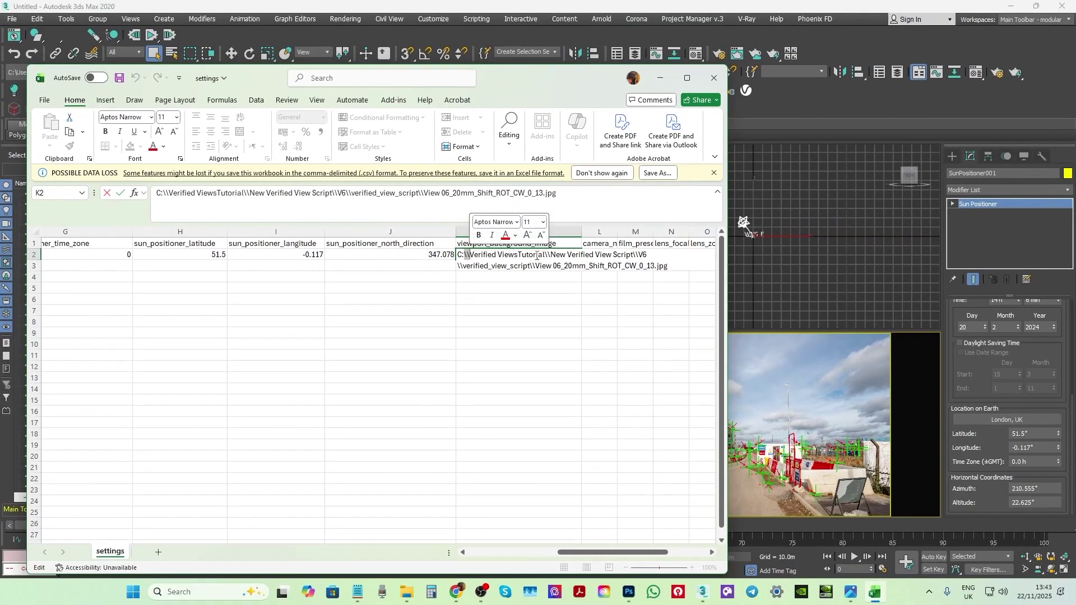
pyautogui.hotkey('alt', 'Tab')
pyautogui.click(527, 100)
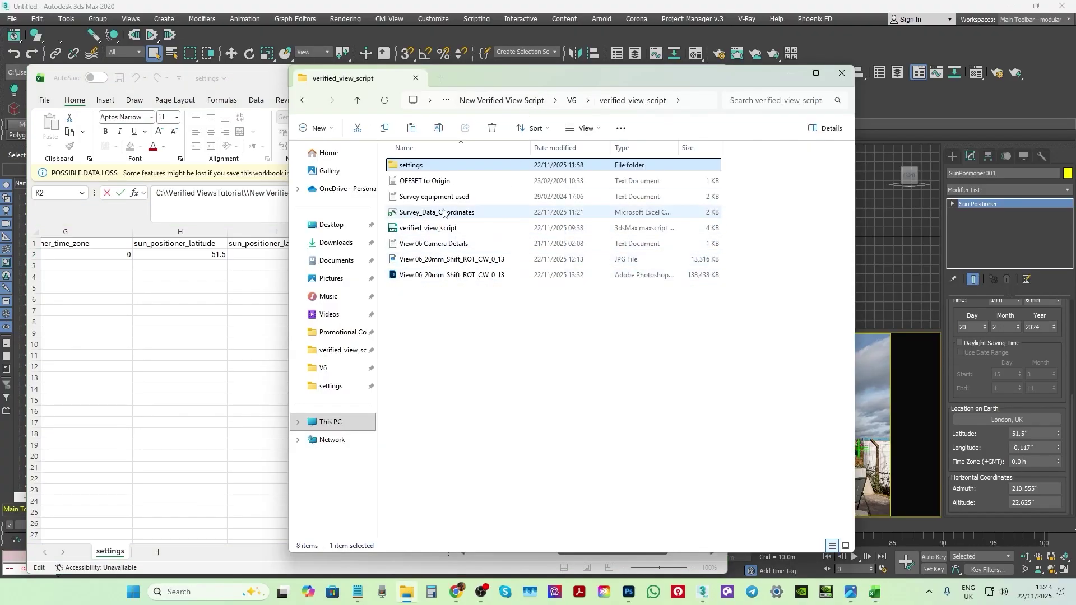
pyautogui.click(447, 261)
pyautogui.hotkey('alt', 'Tab')
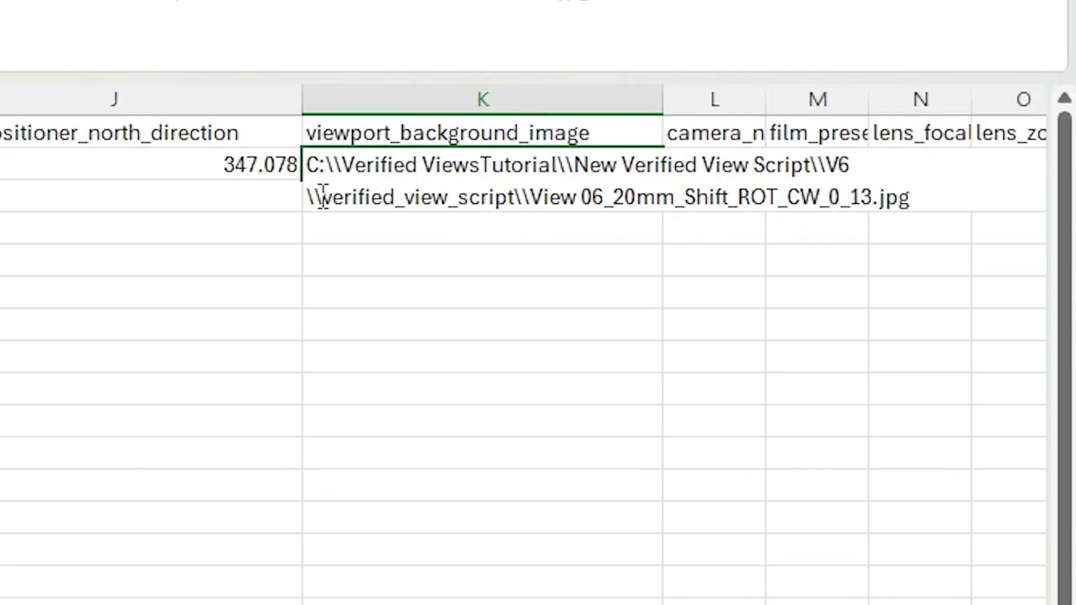
pyautogui.moveTo(322, 197); pyautogui.dragTo(884, 199)
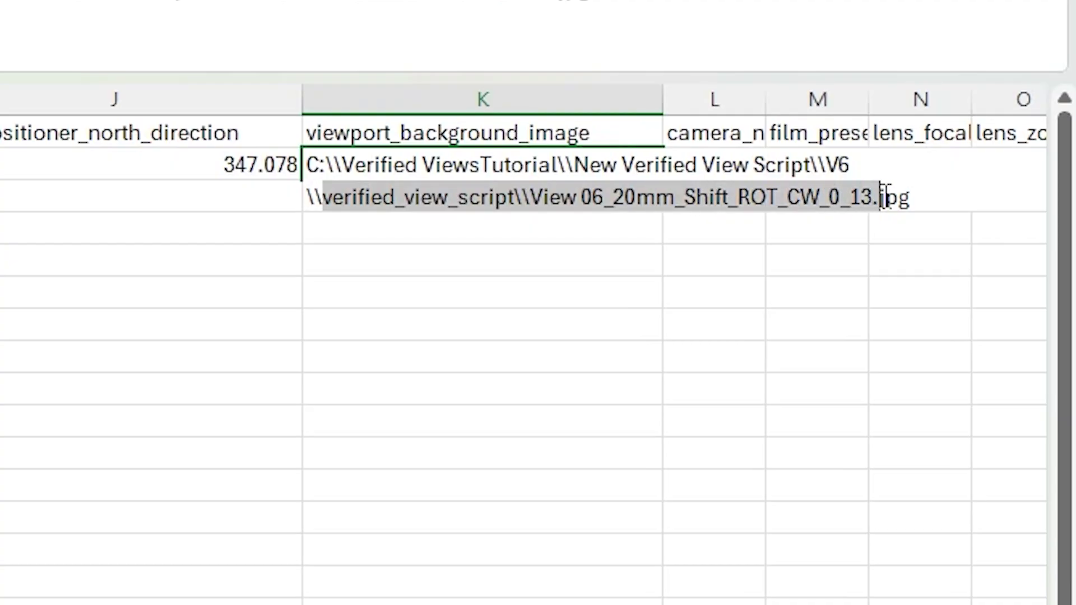
# Widen columns L and M to show the camera name and 35mm film preset.
pyautogui.click(706, 134)
pyautogui.moveTo(766, 96); pyautogui.dragTo(916, 96)
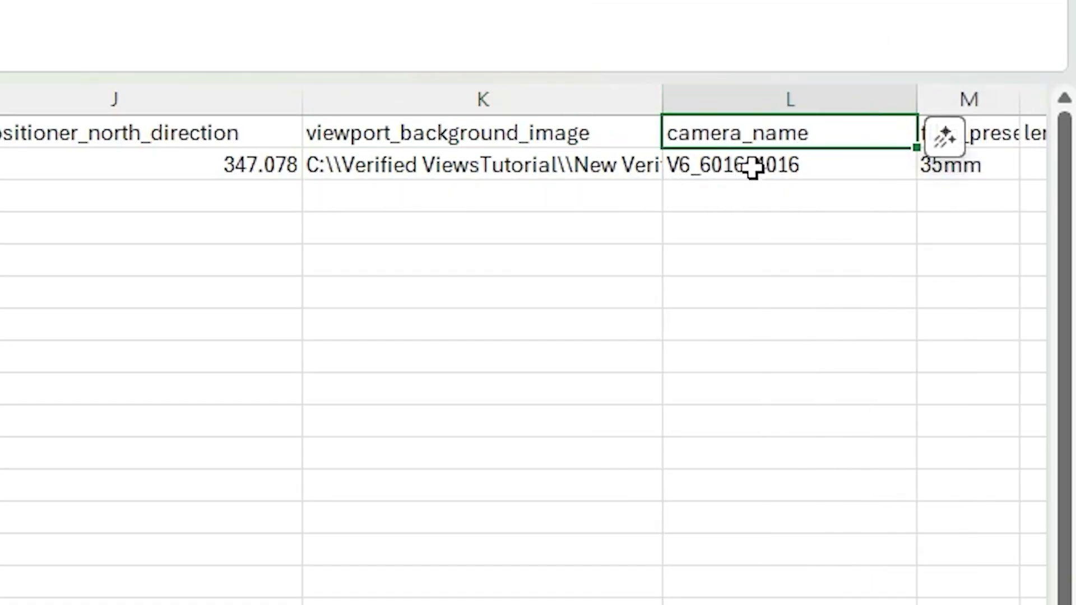
pyautogui.click(728, 168)
pyautogui.moveTo(619, 553); pyautogui.dragTo(639, 553)
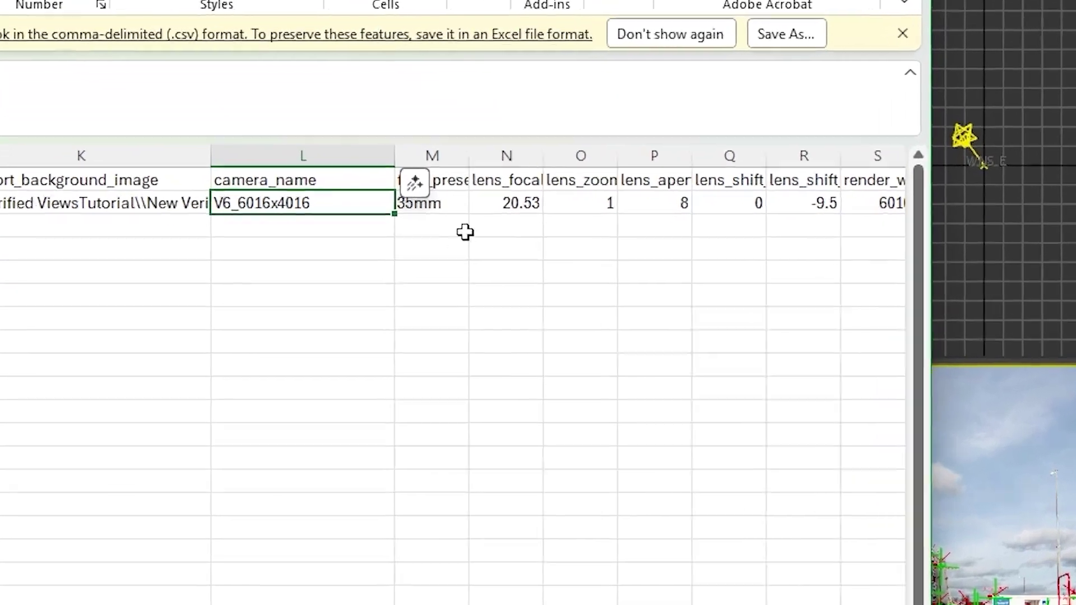
pyautogui.click(485, 255)
pyautogui.moveTo(503, 231); pyautogui.dragTo(558, 231)
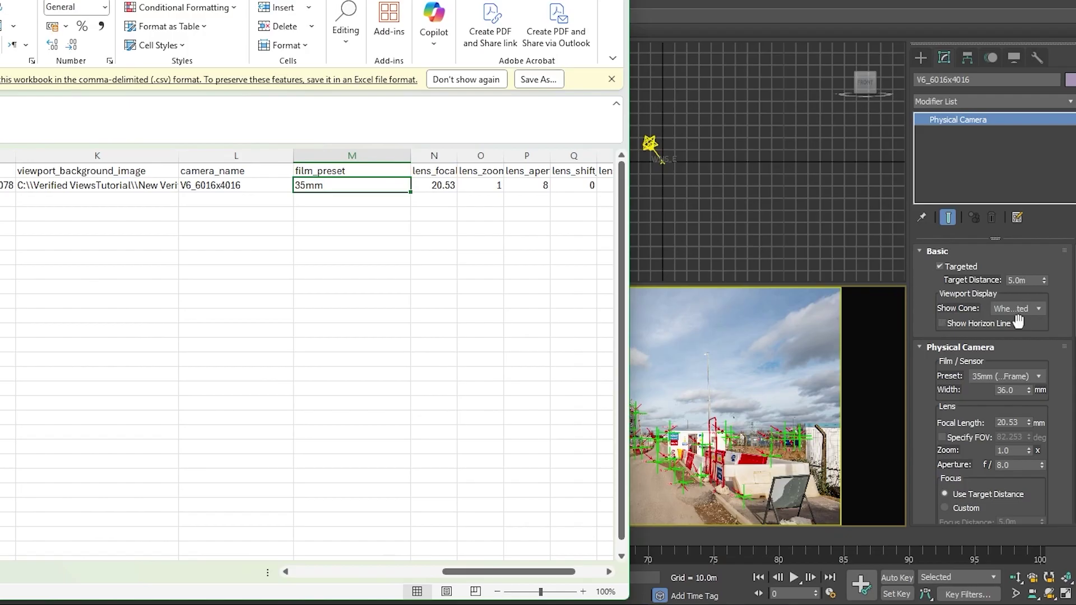
# Compare the camera's film preset choices in 3ds Max, then return to Excel.
pyautogui.click(969, 399)
pyautogui.scroll(-2, 1000, 462)
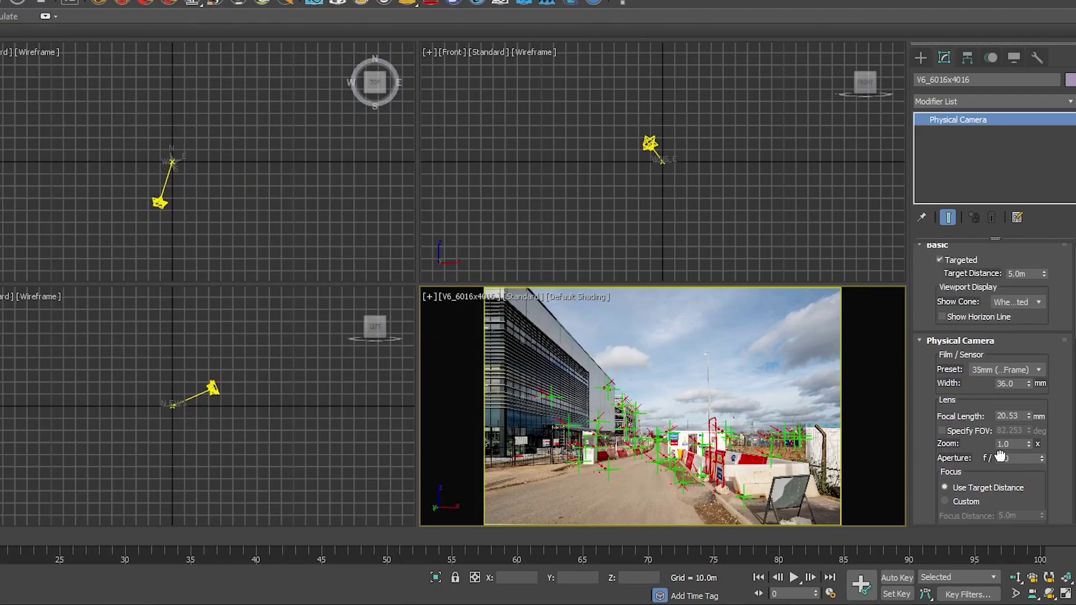
pyautogui.click(1037, 330)
pyautogui.hotkey('alt', 'Tab')
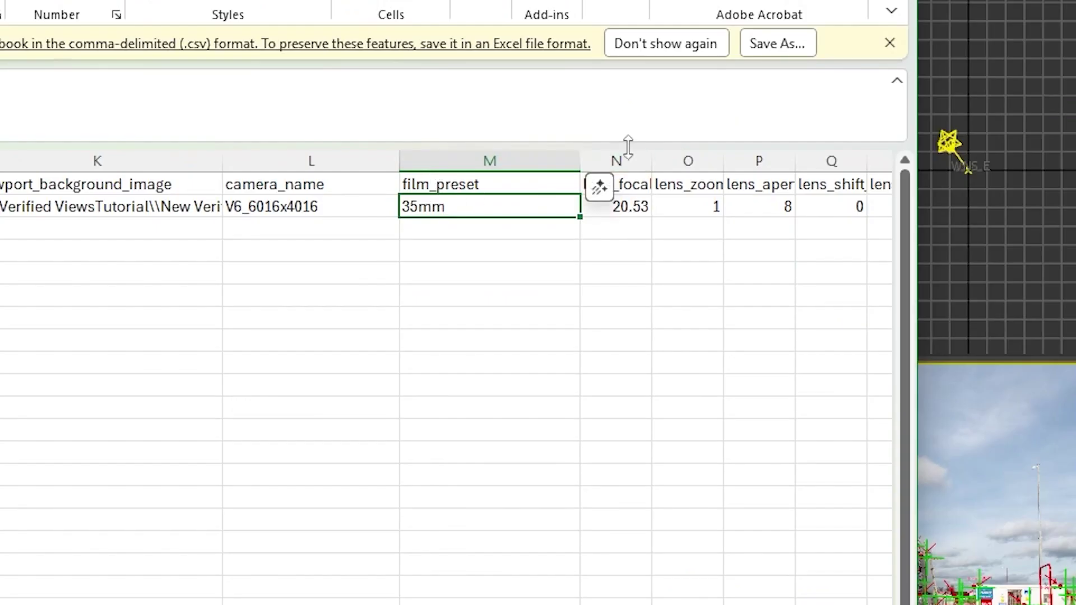
# Widen column N to show the 20.53 lens focal length and check the lens zoom.
pyautogui.moveTo(458, 155); pyautogui.dragTo(506, 155)
pyautogui.click(703, 209)
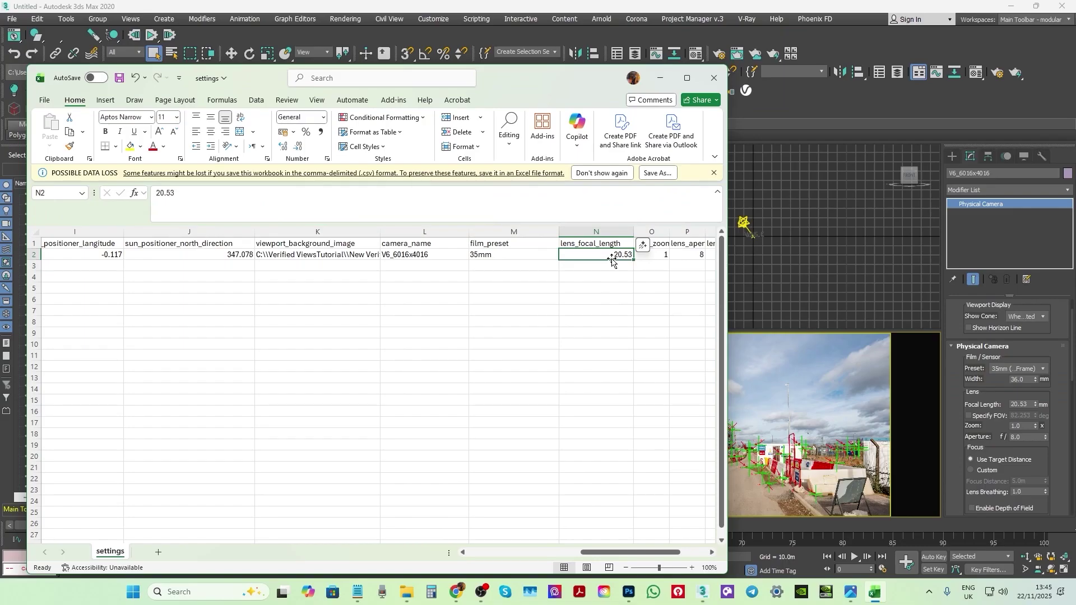
pyautogui.moveTo(669, 231); pyautogui.dragTo(696, 231)
pyautogui.moveTo(631, 552); pyautogui.dragTo(659, 552)
pyautogui.click(476, 254)
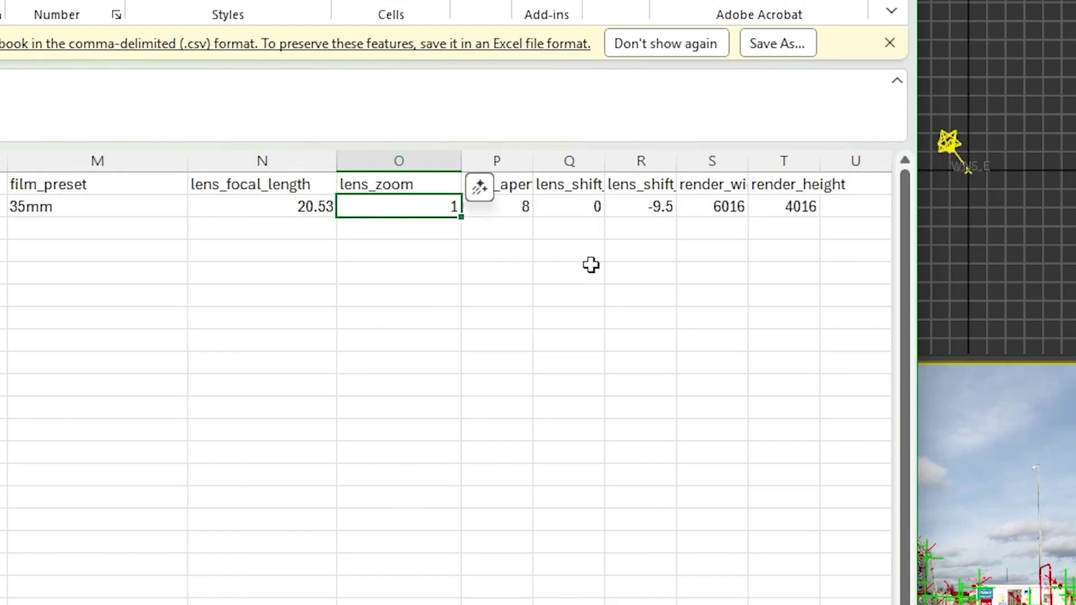
# Widen column R's -9.5 lens shift and confirm the camera's vertical lens shift is -9.5.
pyautogui.click(643, 212)
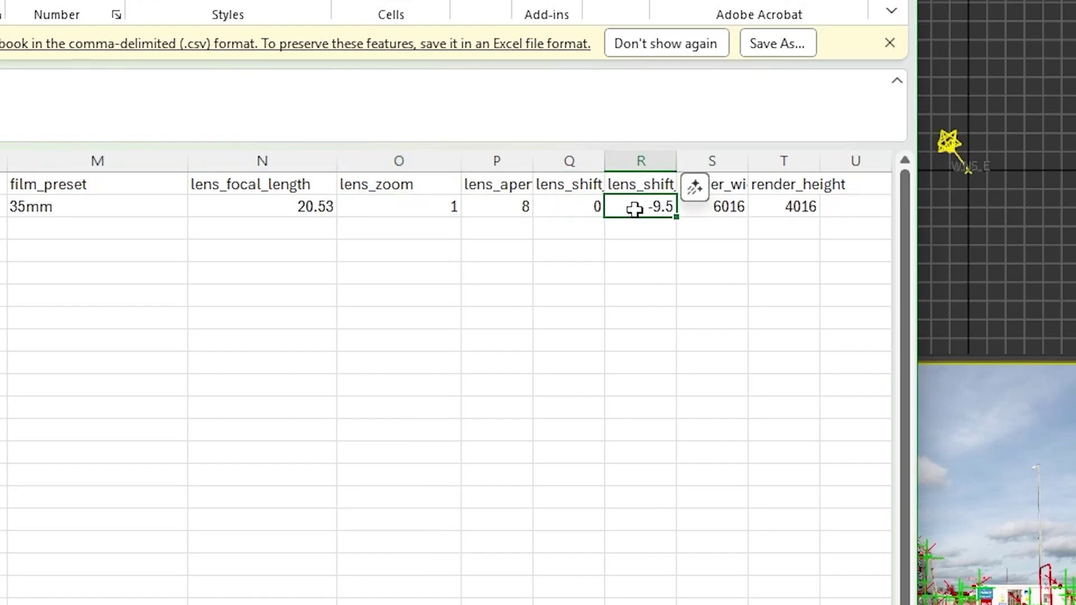
pyautogui.moveTo(677, 158); pyautogui.dragTo(747, 158)
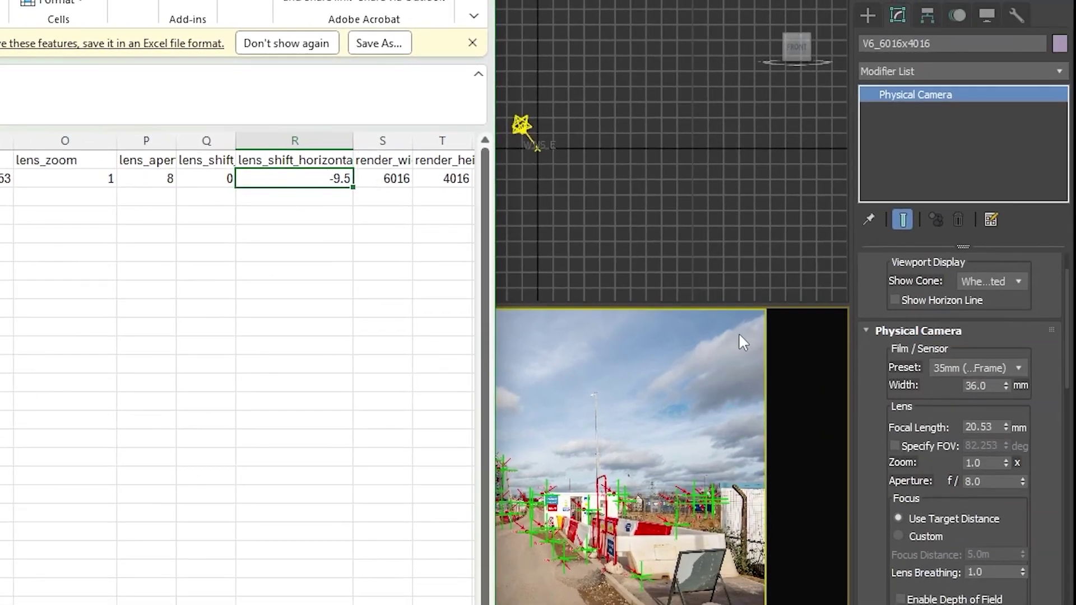
pyautogui.moveTo(891, 547); pyautogui.dragTo(906, 46)
pyautogui.scroll(-5, 903, 414)
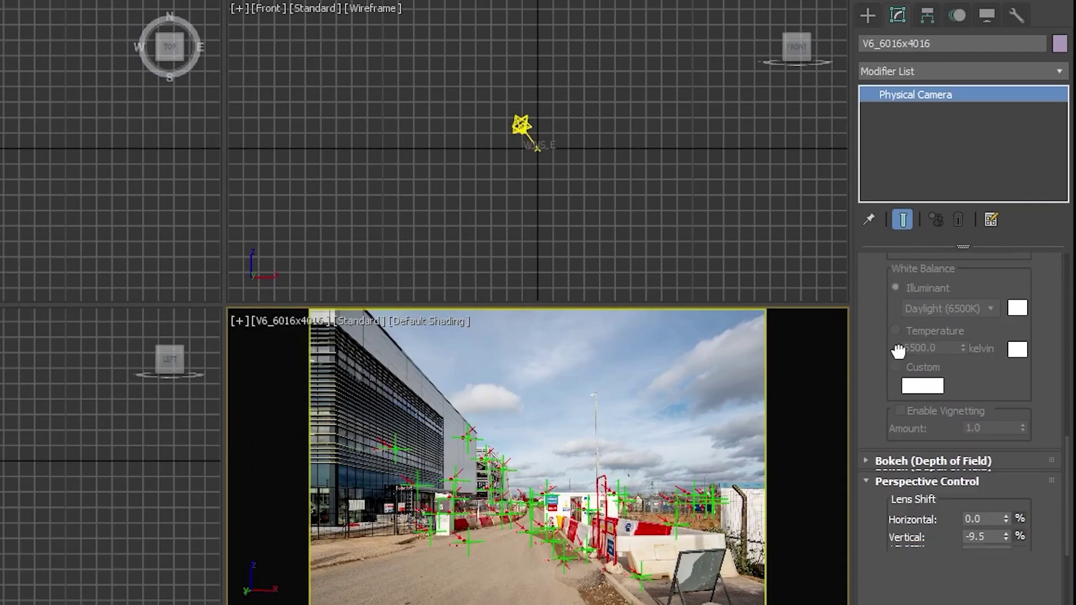
pyautogui.doubleClick(991, 393)
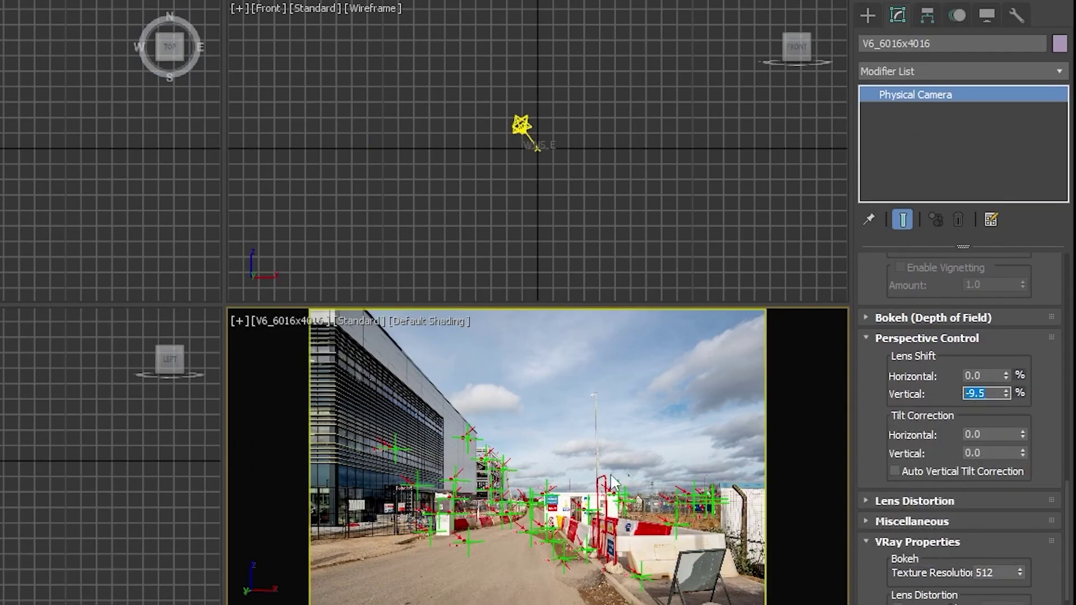
pyautogui.click(336, 182)
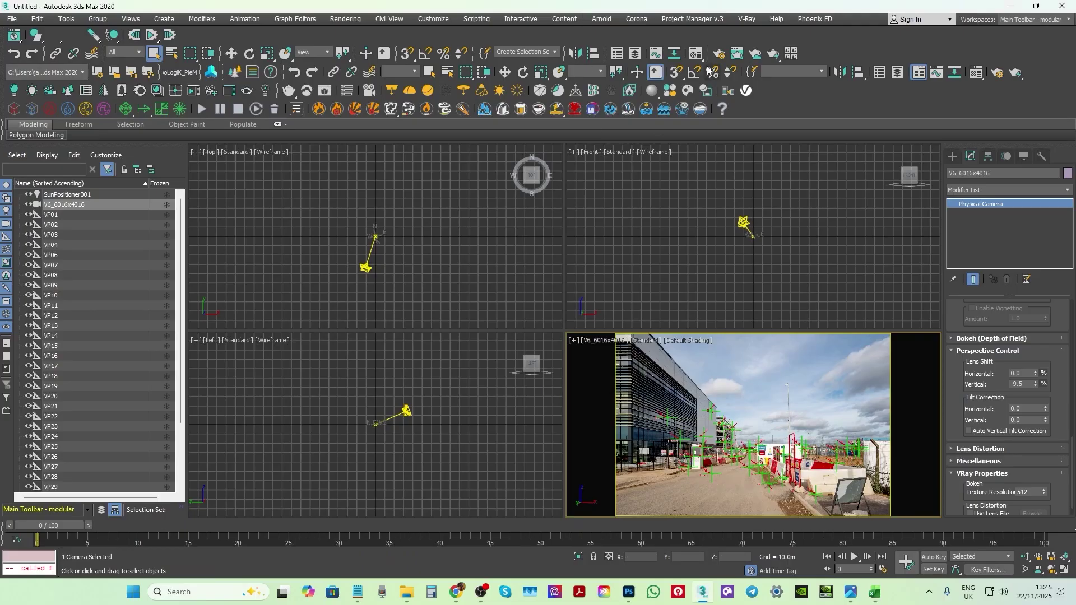
pyautogui.click(719, 53)
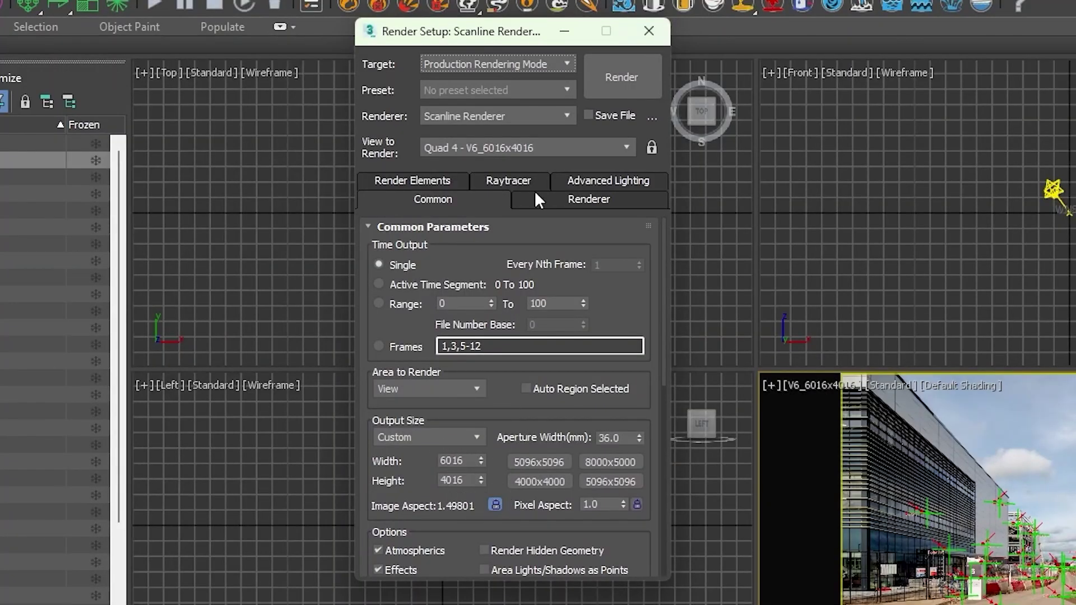
pyautogui.click(564, 31)
pyautogui.click(767, 385)
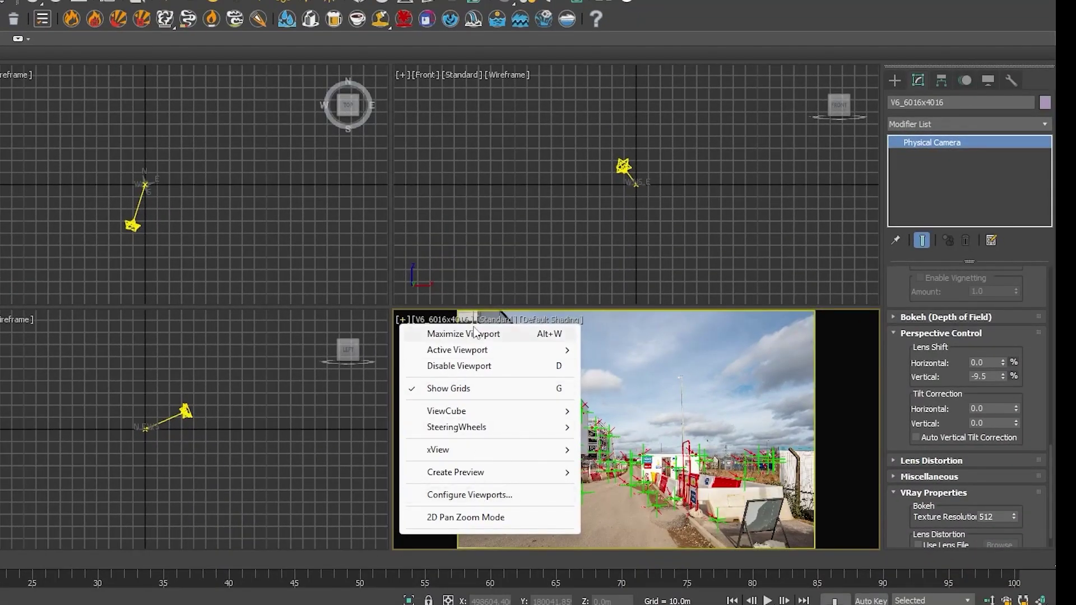
pyautogui.click(436, 319)
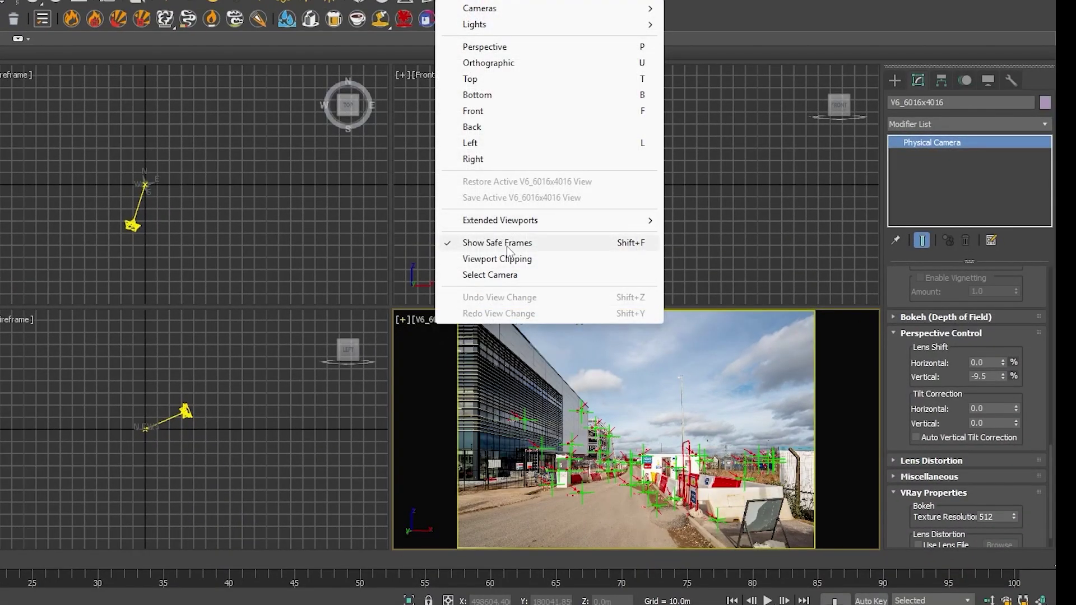
pyautogui.click(419, 320)
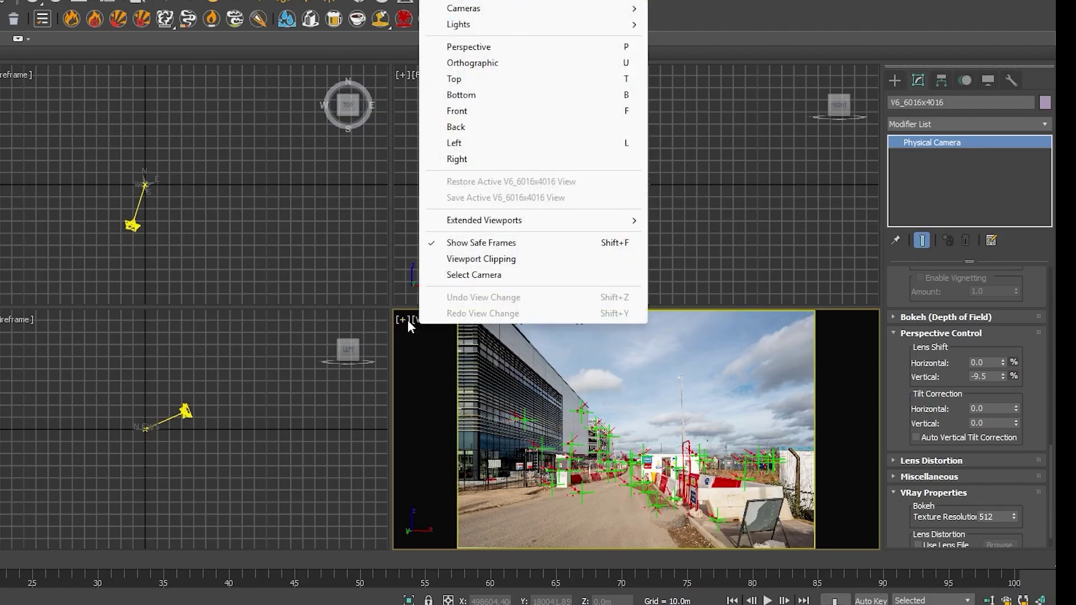
pyautogui.click(406, 323)
pyautogui.click(473, 493)
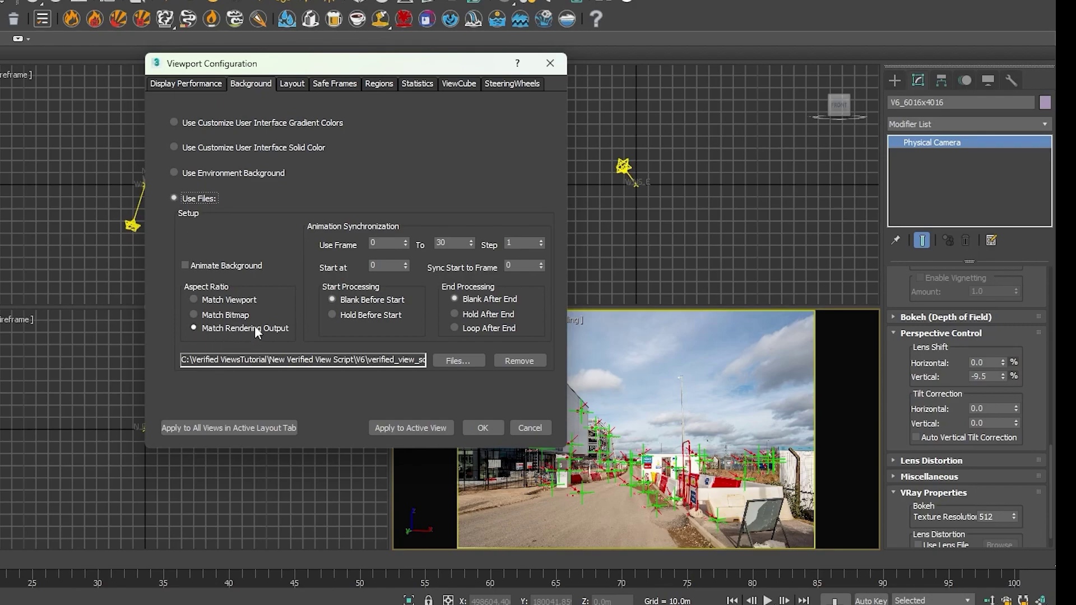
pyautogui.click(271, 330)
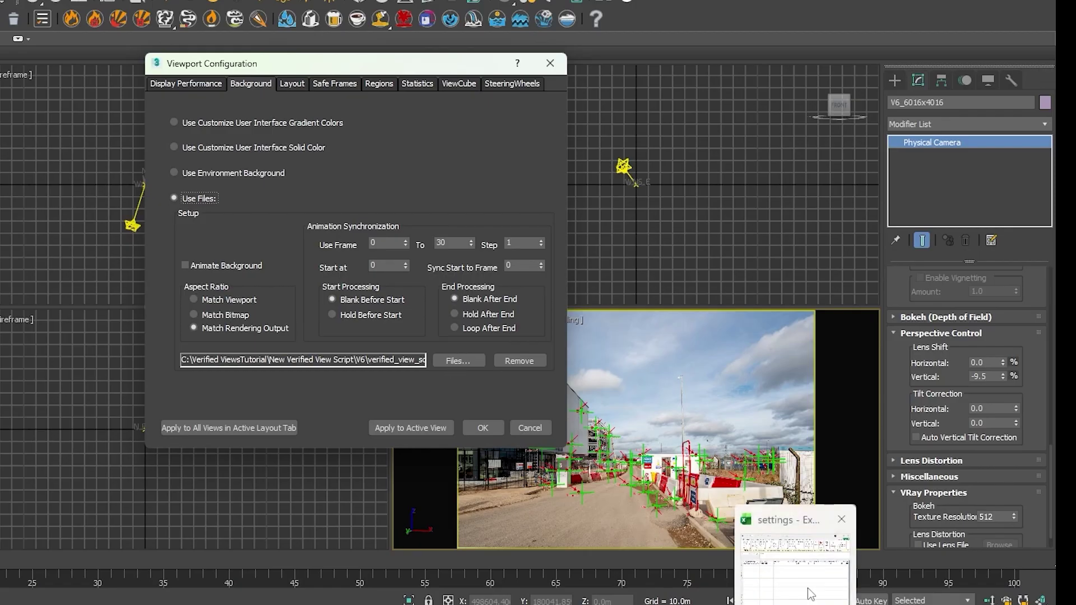
pyautogui.click(796, 555)
pyautogui.click(135, 206)
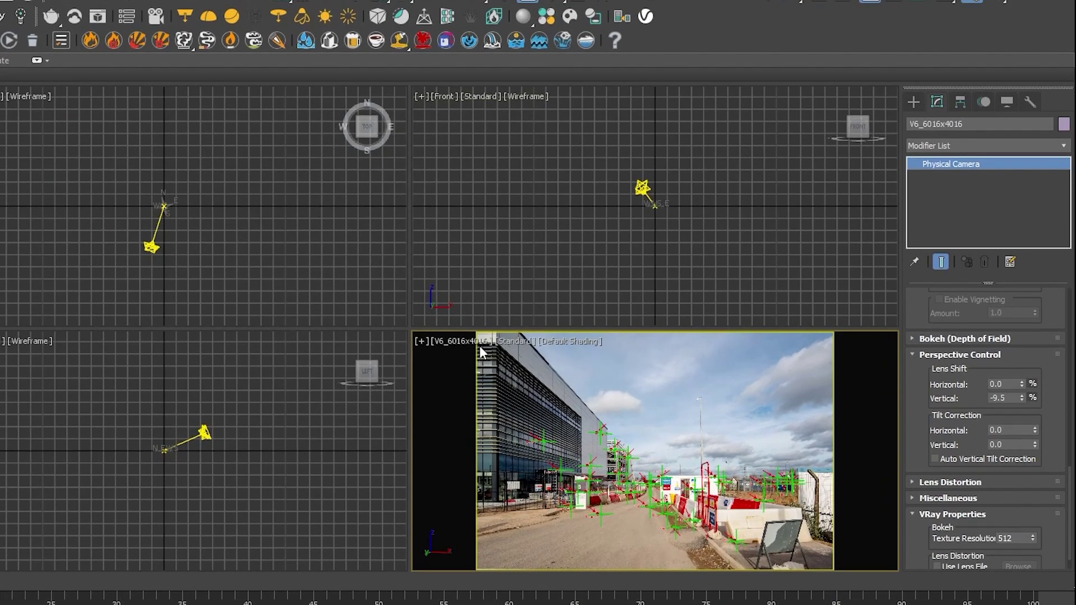
# Select the photo-matching camera and compare its name with camera_name in cell L2.
pyautogui.click(479, 340)
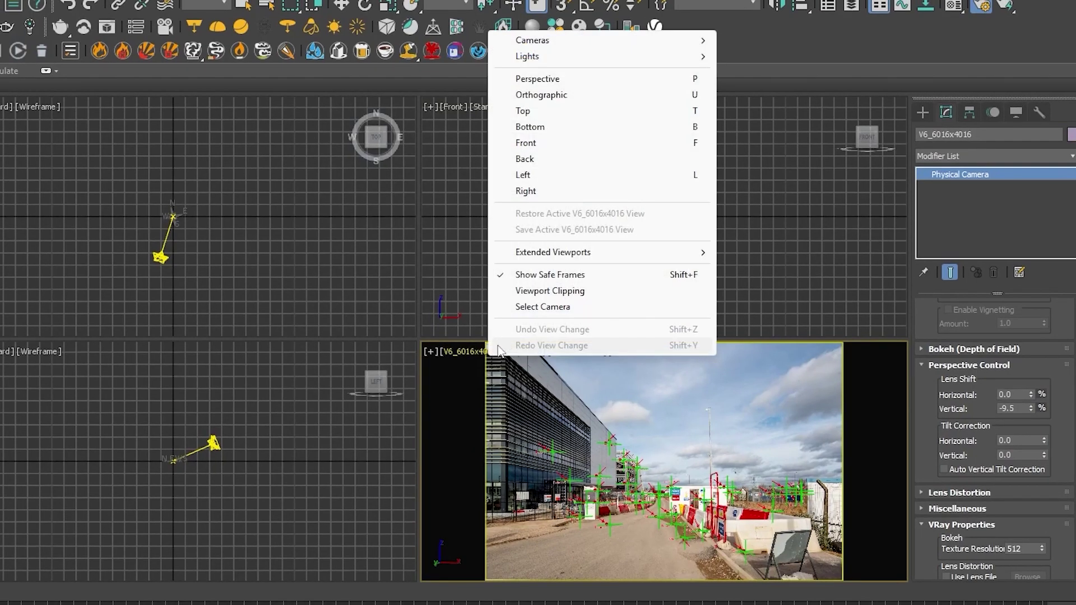
pyautogui.click(518, 309)
pyautogui.moveTo(978, 134); pyautogui.dragTo(941, 134)
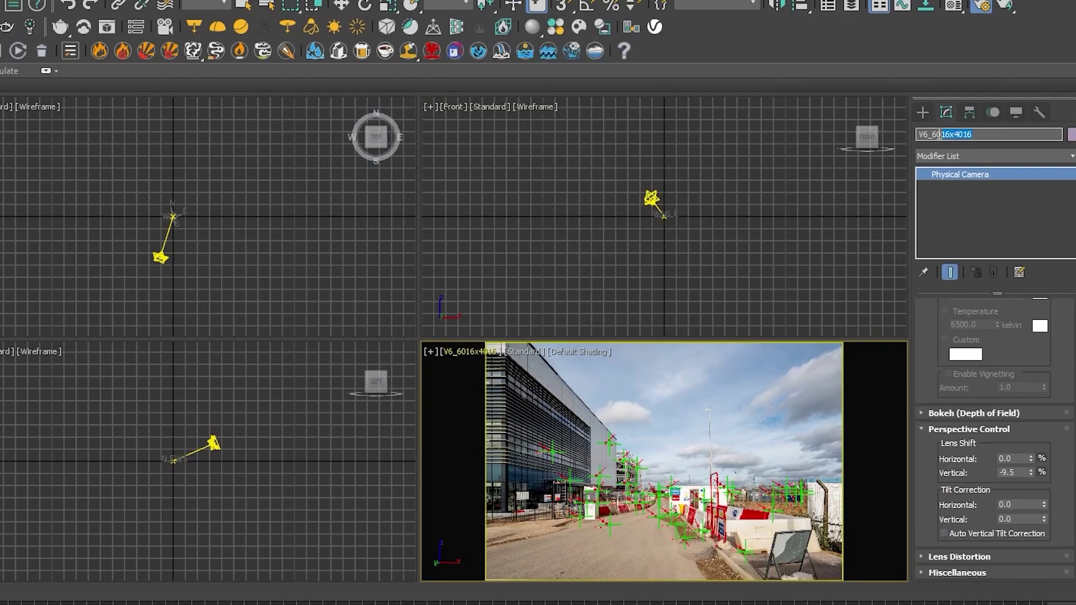
pyautogui.hotkey('alt', 'Tab')
pyautogui.click(216, 243)
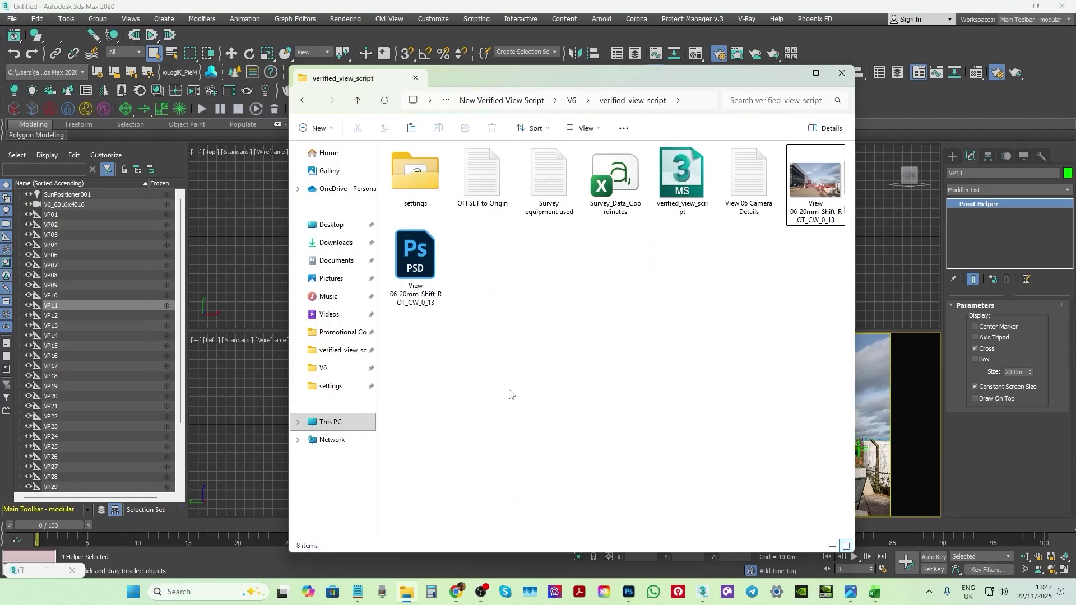
# Open Survey_Data_Coordinates.csv, move its window aside, and return to 3ds Max.
pyautogui.doubleClick(626, 172)
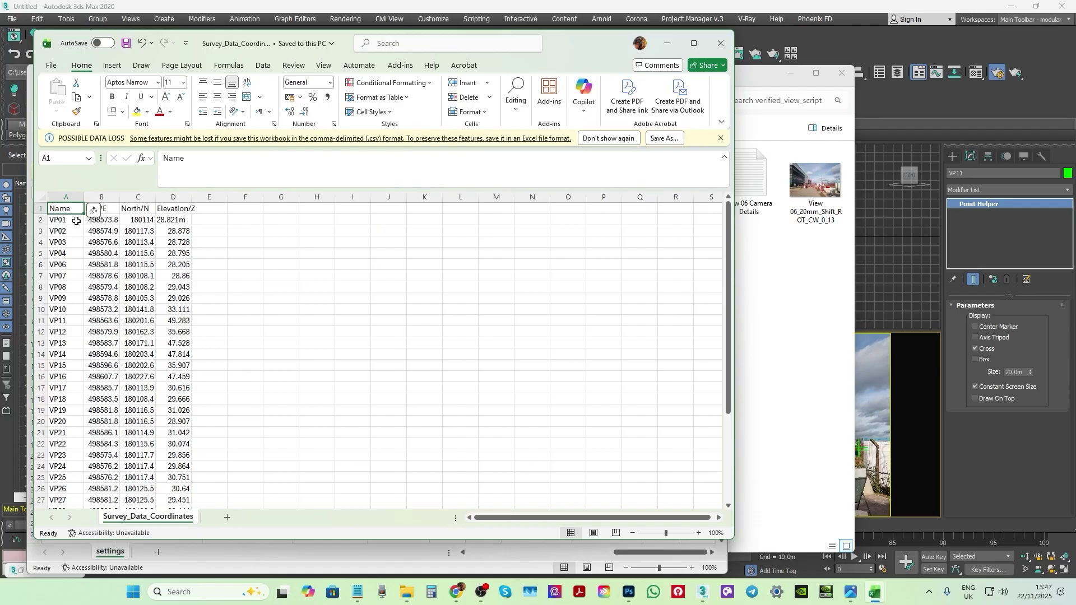
pyautogui.moveTo(585, 42); pyautogui.dragTo(588, 175)
pyautogui.click(381, 35)
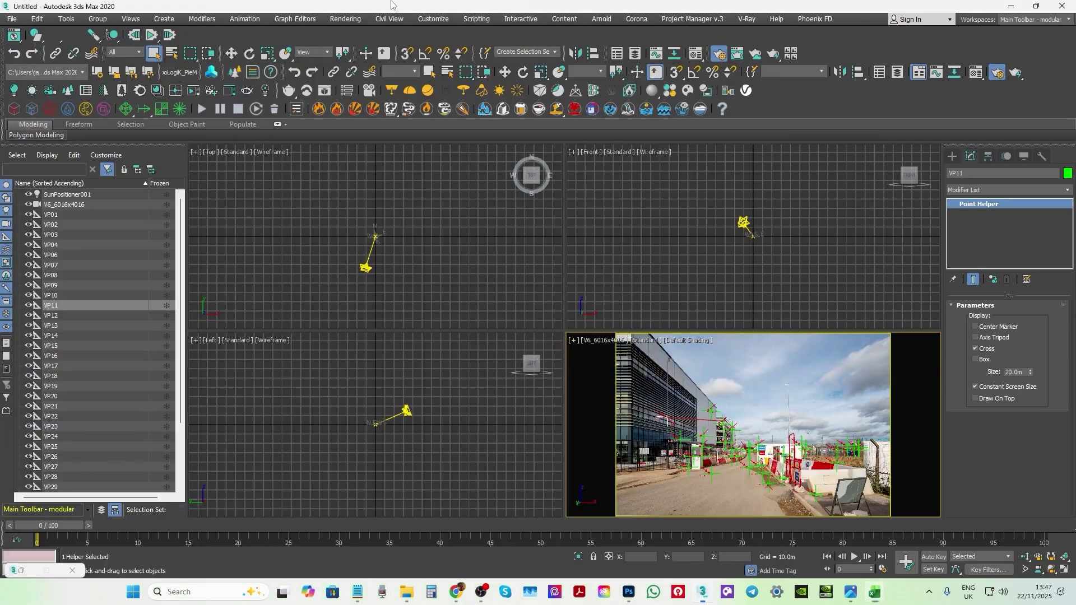
# Select the V6_6016x4016 camera in the Top view and turn off its Targeted option.
pyautogui.click(596, 341)
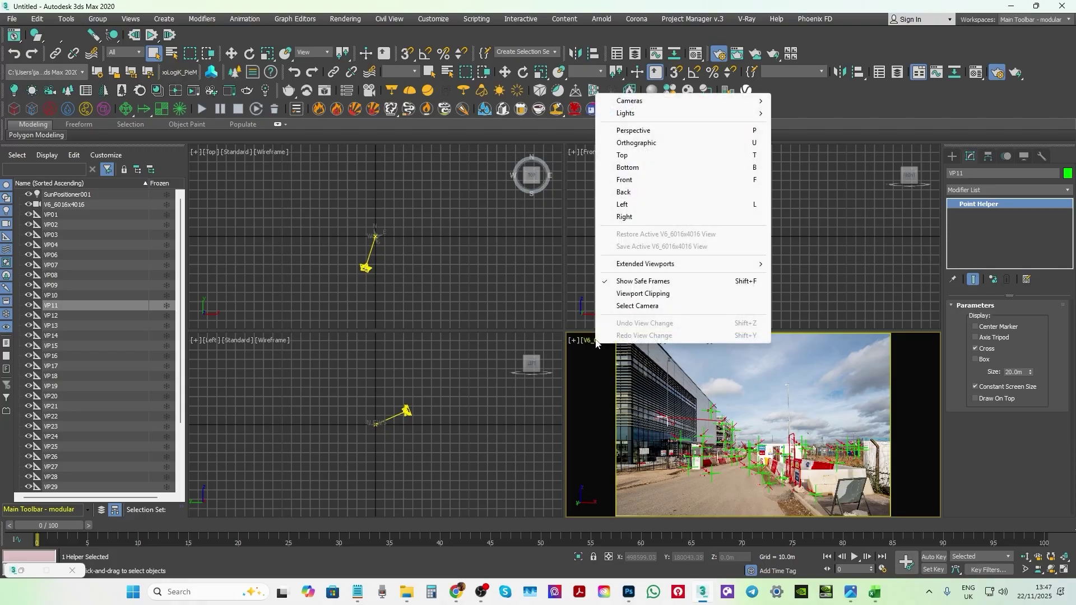
pyautogui.click(491, 8)
pyautogui.moveTo(375, 271); pyautogui.dragTo(383, 252, button='middle')
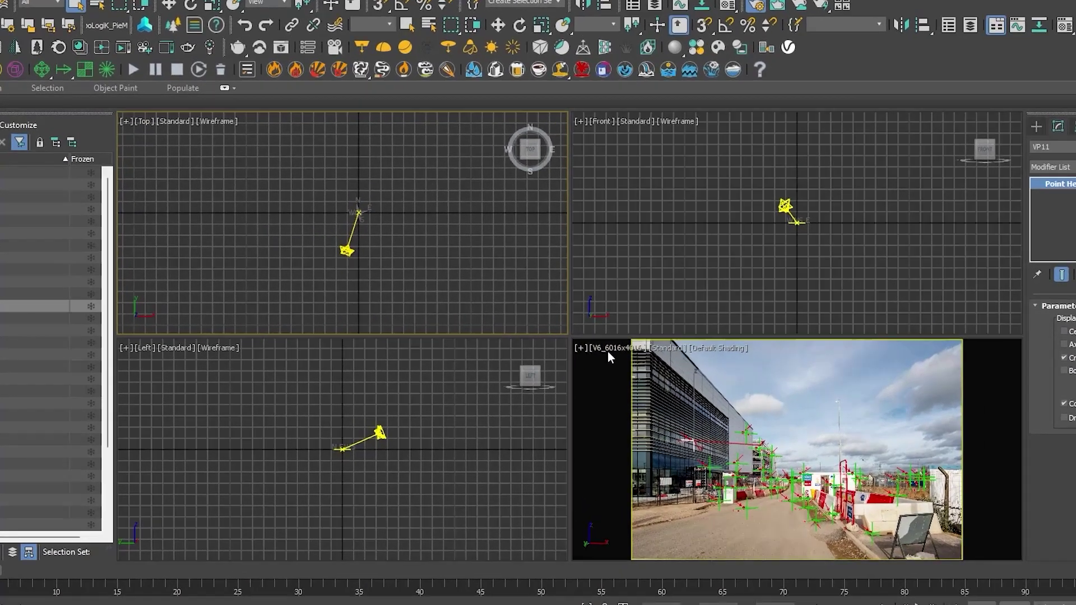
pyautogui.click(597, 342)
pyautogui.click(664, 310)
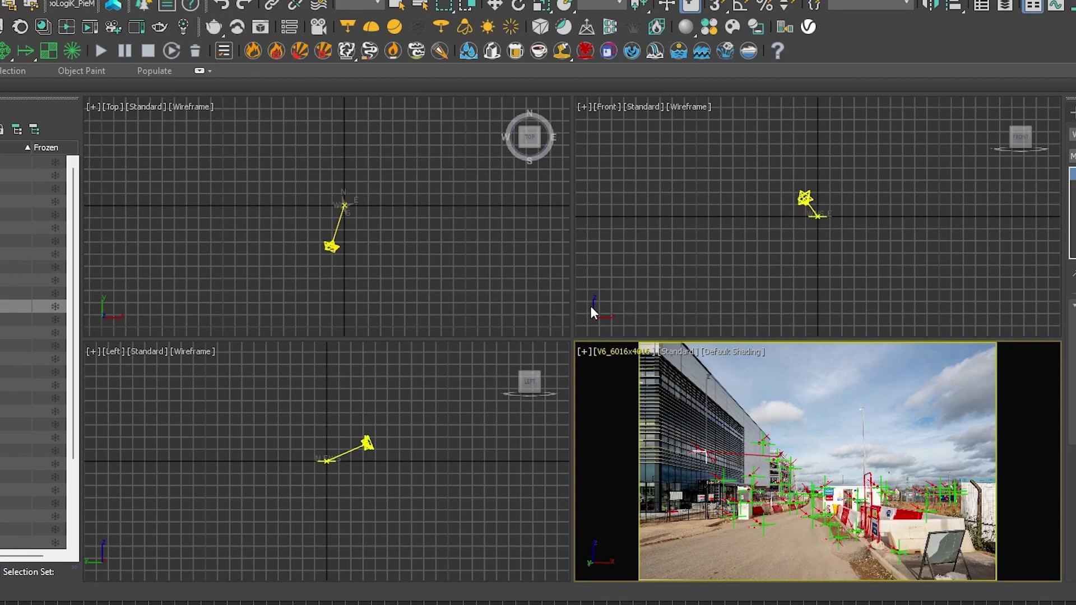
pyautogui.moveTo(365, 245); pyautogui.dragTo(408, 235, button='middle')
pyautogui.scroll(5, 367, 230)
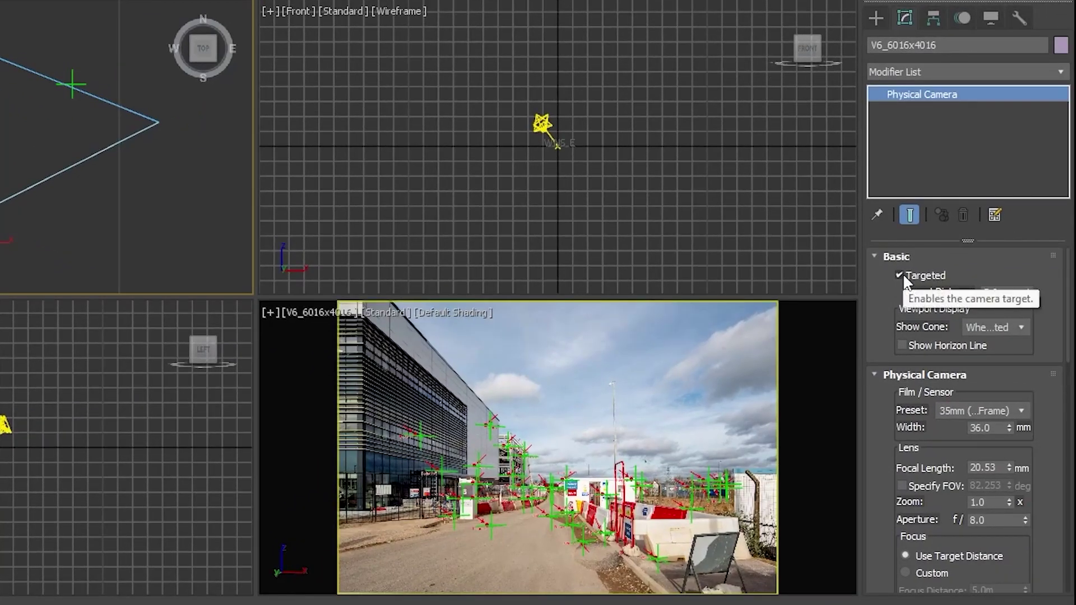
pyautogui.click(900, 275)
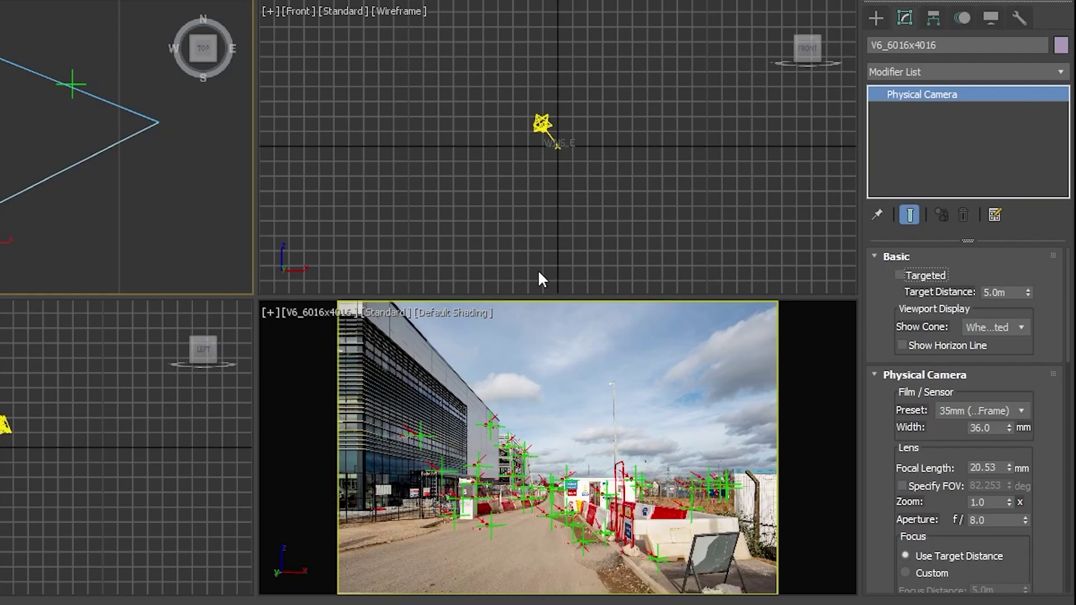
# Maximize the camera viewport and select the camera from its view.
pyautogui.click(305, 312)
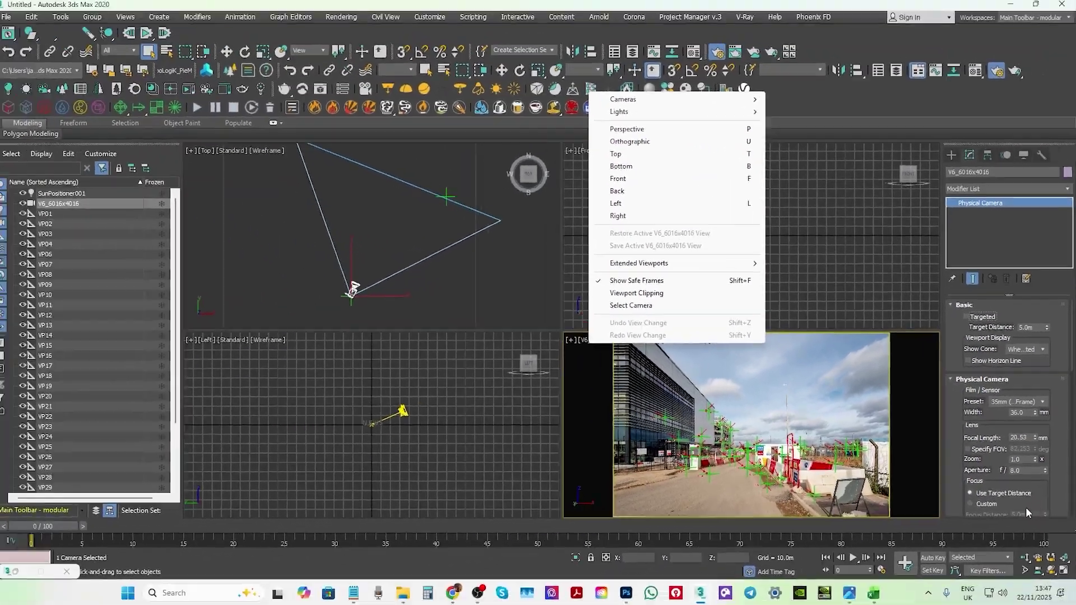
pyautogui.click(1064, 570)
pyautogui.click(1063, 570)
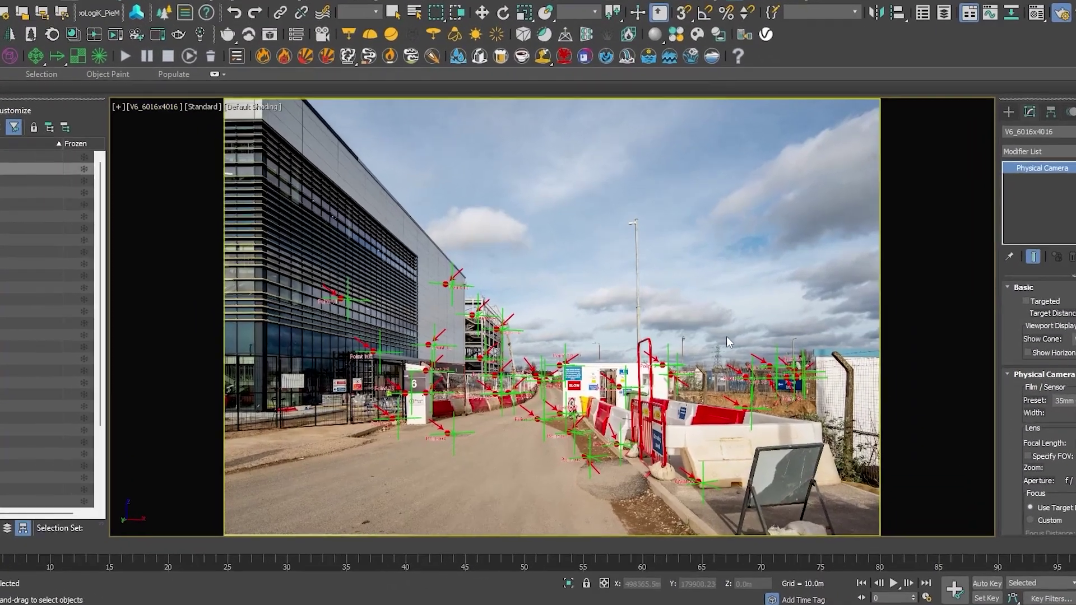
pyautogui.click(147, 112)
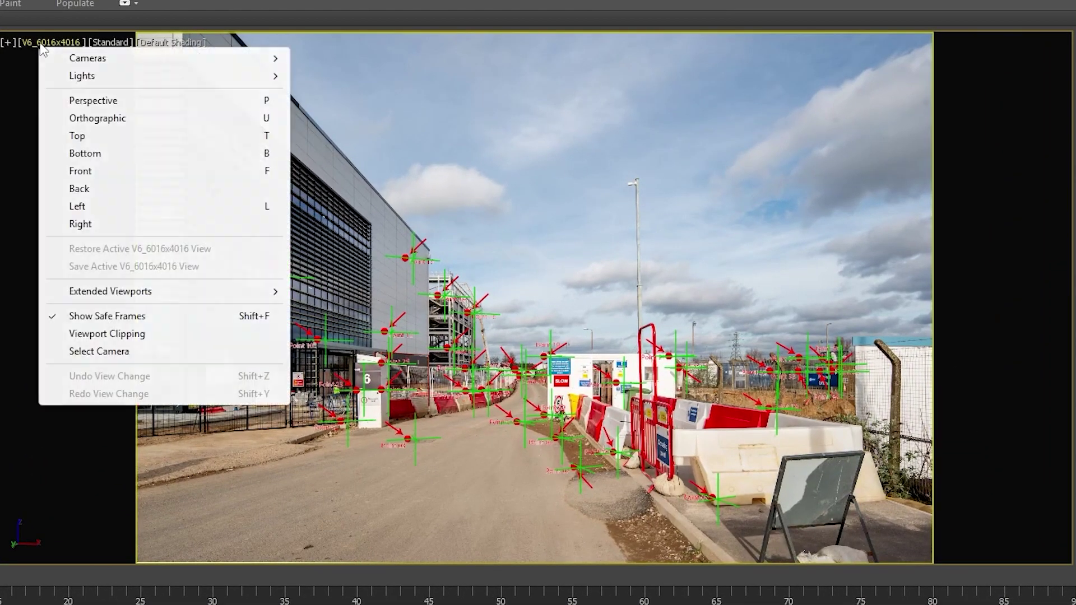
pyautogui.click(99, 351)
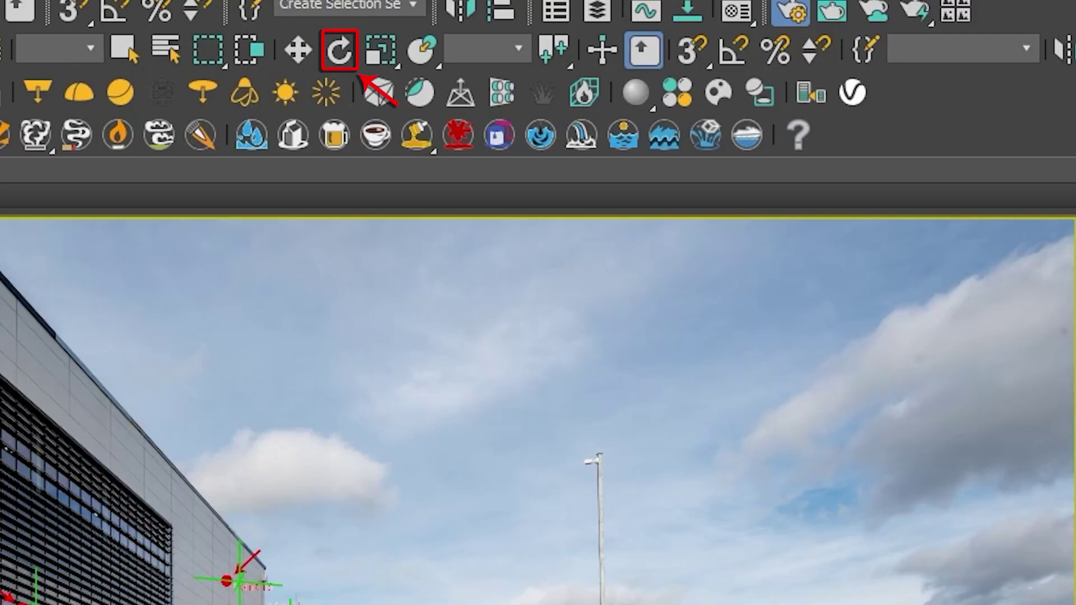
# Lower the camera's absolute World Z rotation from -22.0 to -22.4 with F12 Type-In.
pyautogui.press('F12')
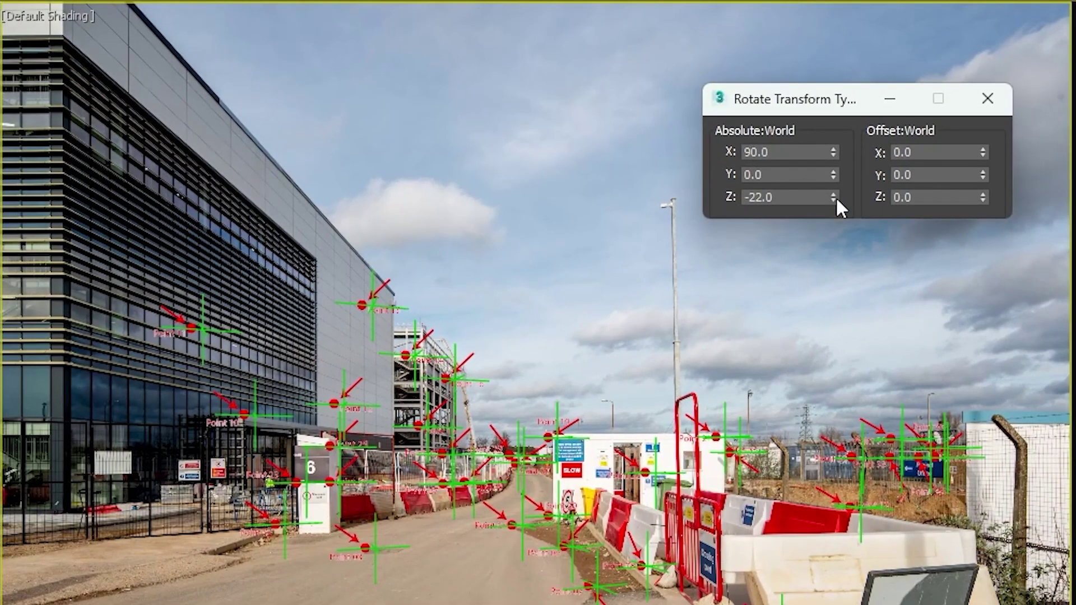
pyautogui.click(791, 455)
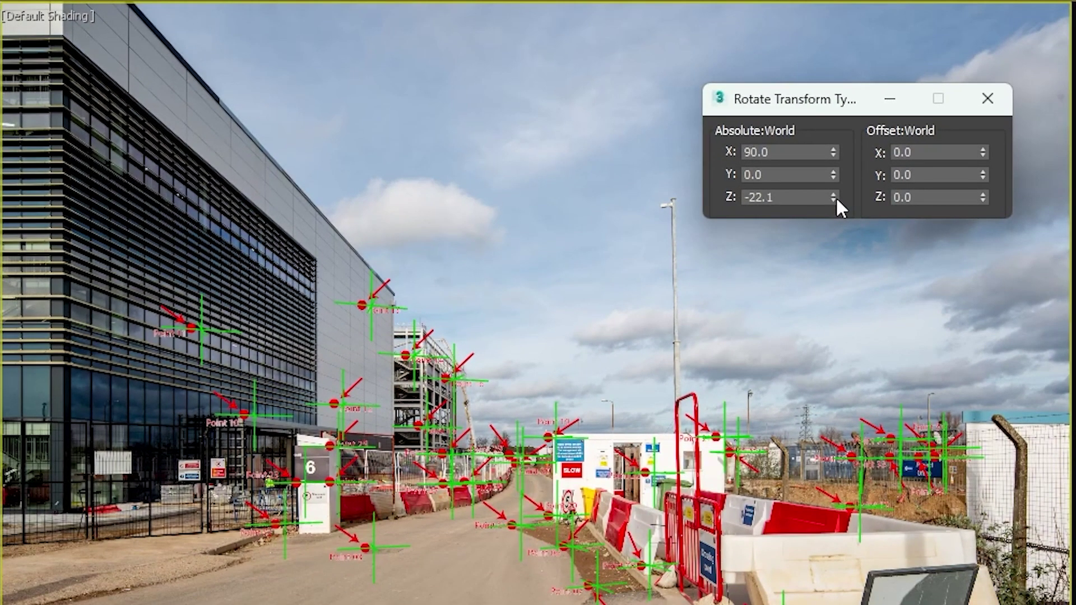
pyautogui.click(834, 200)
pyautogui.click(834, 200)
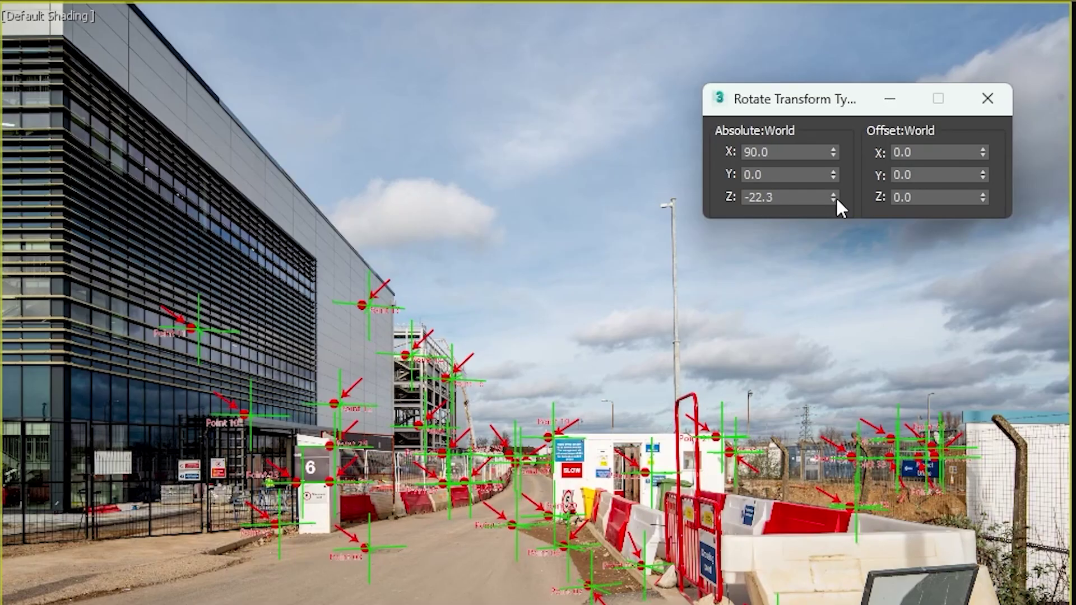
pyautogui.click(833, 200)
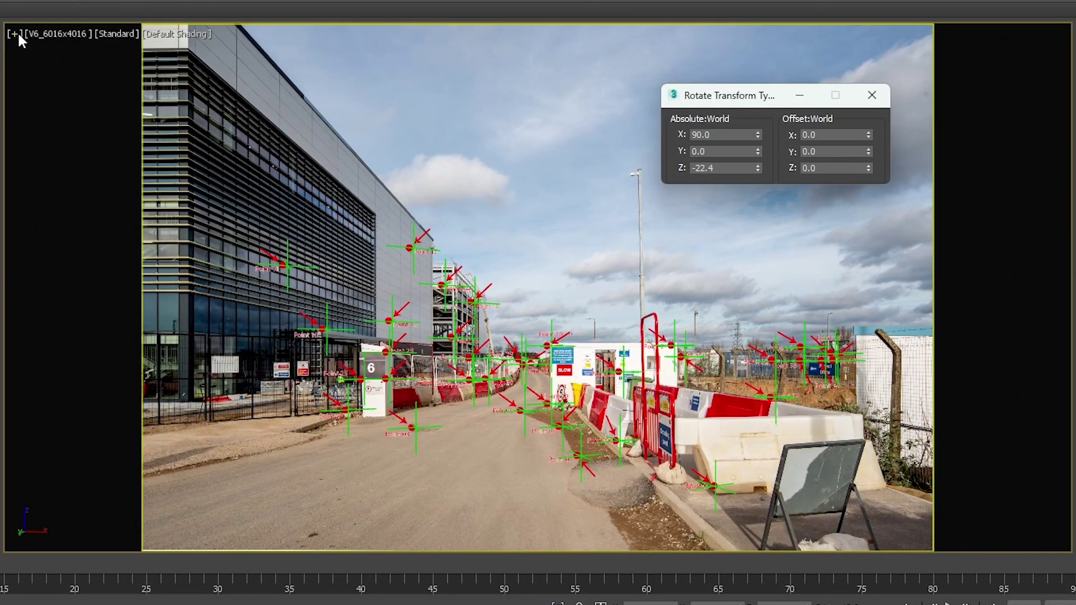
# Enable 2D Pan Zoom Mode in the camera view and zoom in on the photo.
pyautogui.click(13, 34)
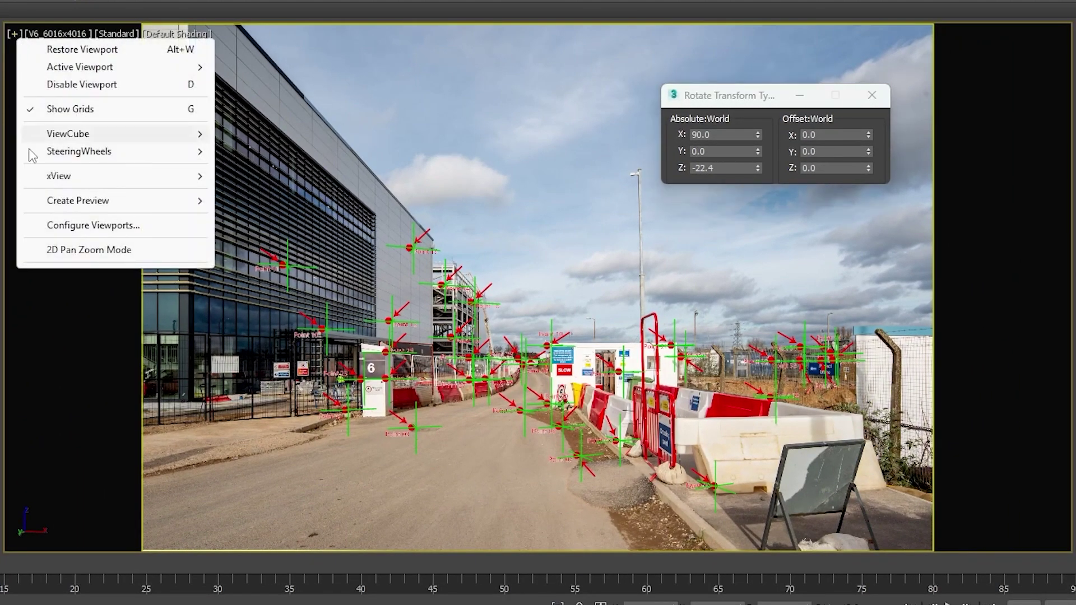
pyautogui.click(119, 256)
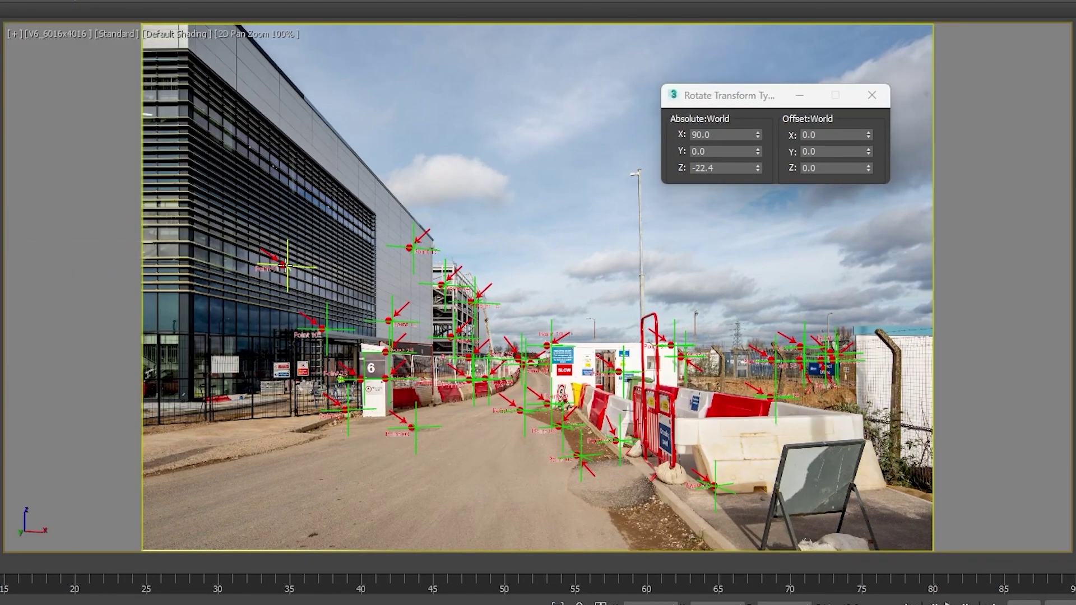
pyautogui.scroll(5, 287, 261)
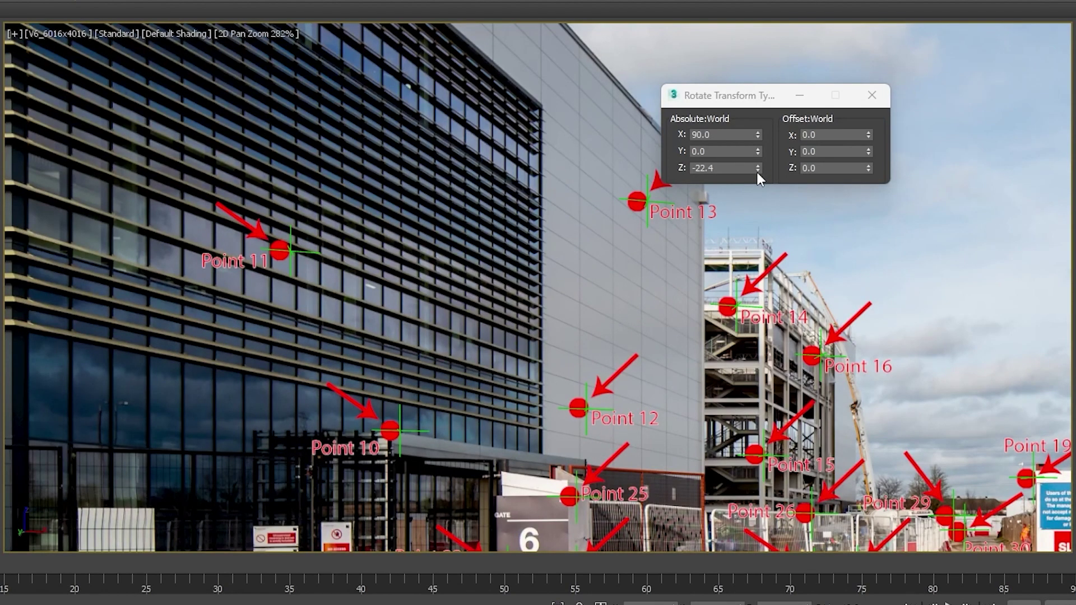
# Nudge the camera's World Z rotation down to -22.8 and zoom to check alignment.
pyautogui.click(757, 170)
pyautogui.scroll(-5, 339, 199)
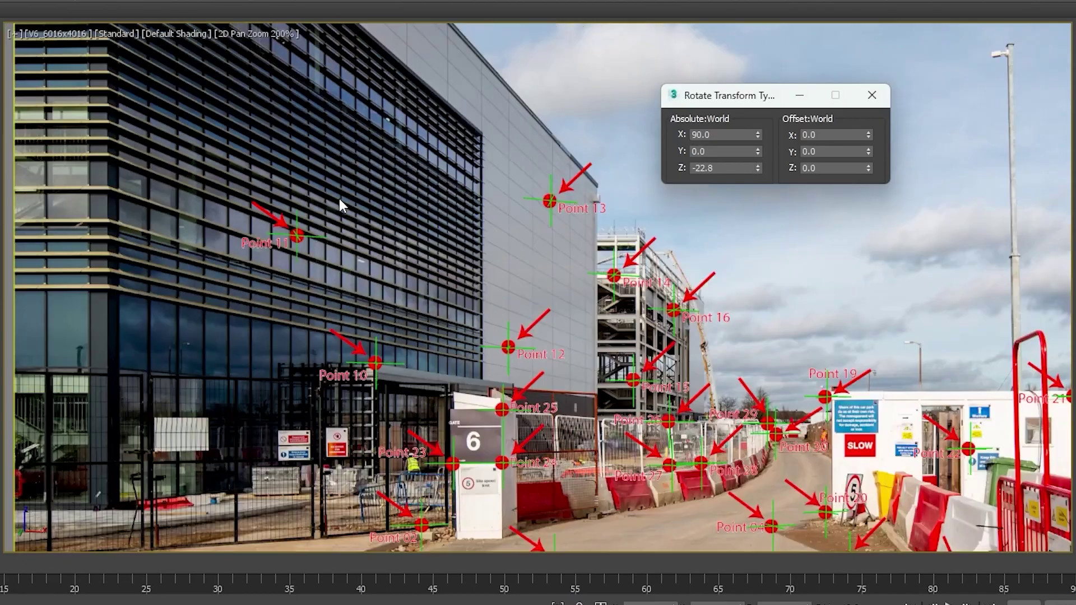